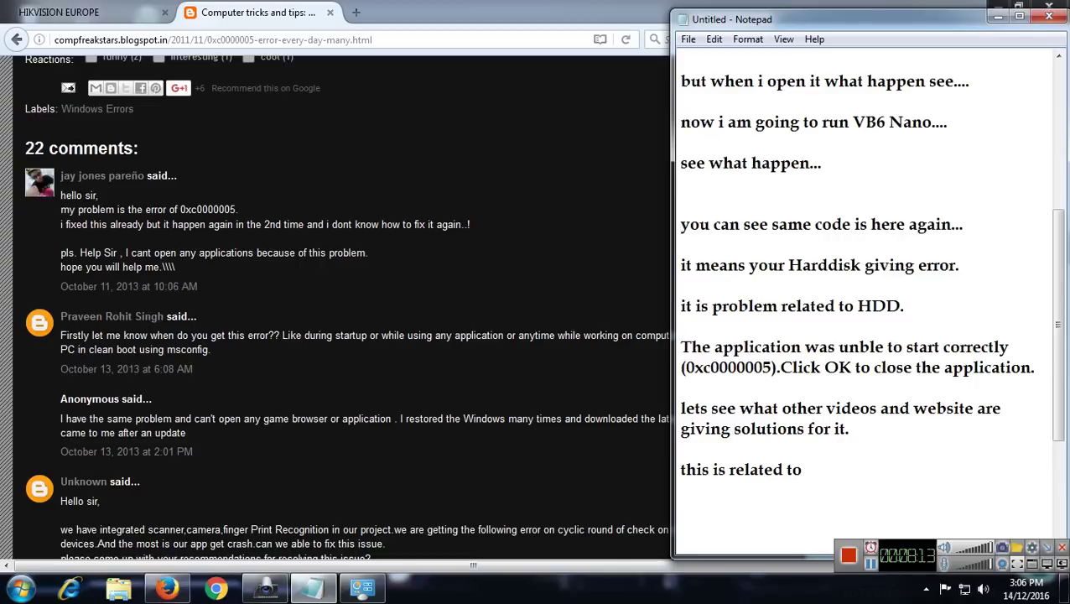
Finish the current note line with "only HDD Issue." and begin a new paragraph with "De"
type("only HDD Issue.")
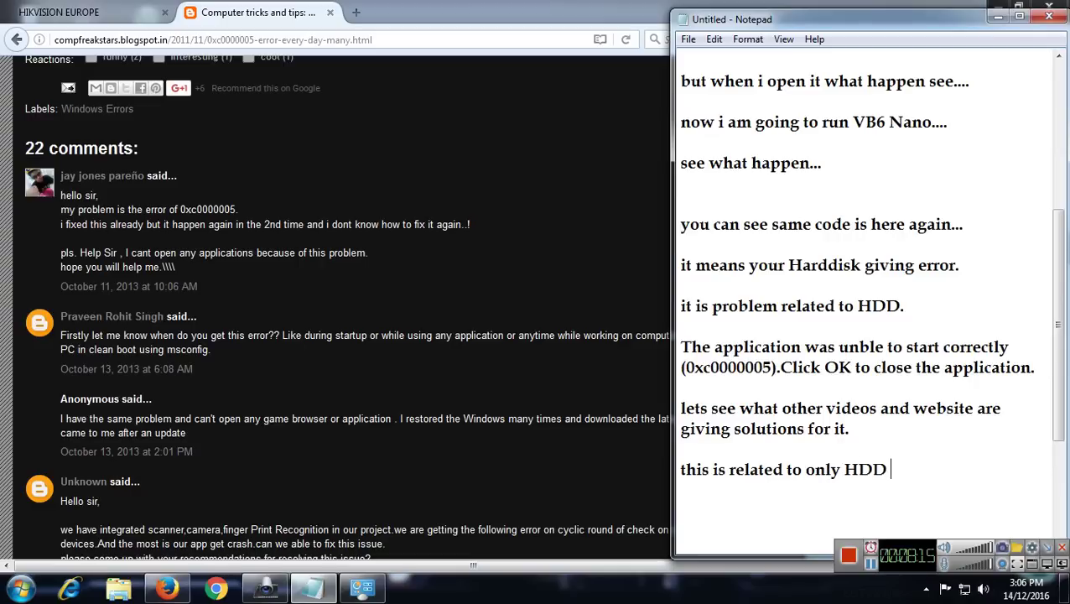
key("Return")
key("Return")
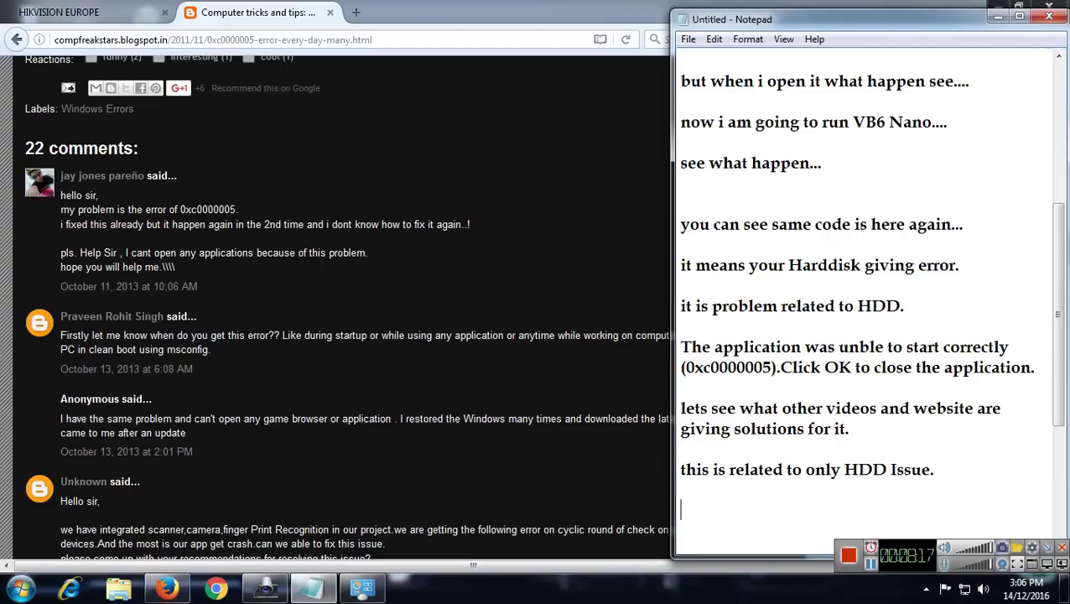
type("De")
left_click(19, 586)
right_click(248, 330)
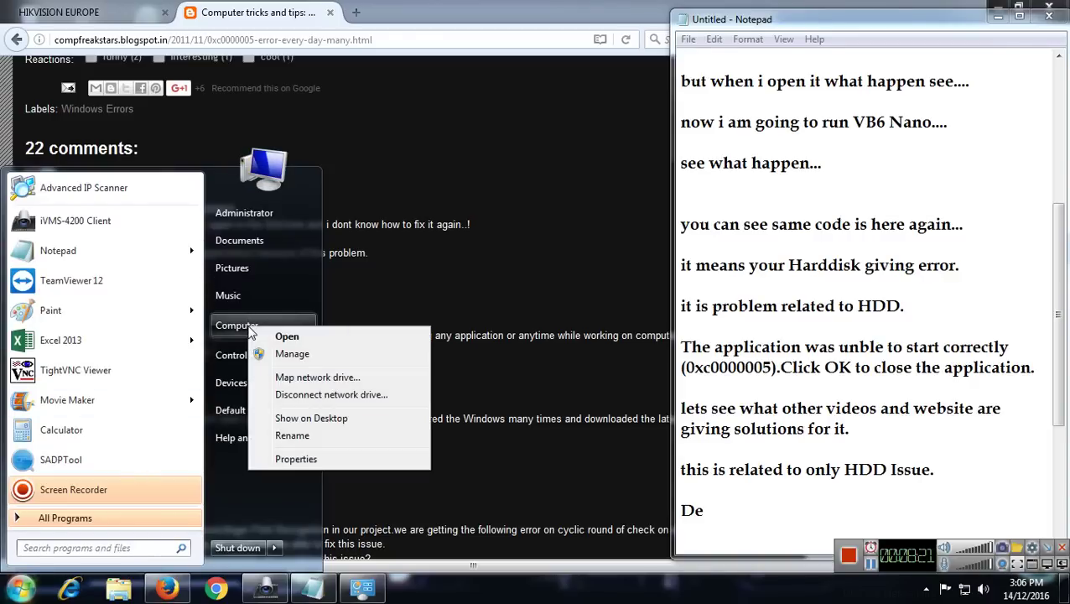
key("Escape")
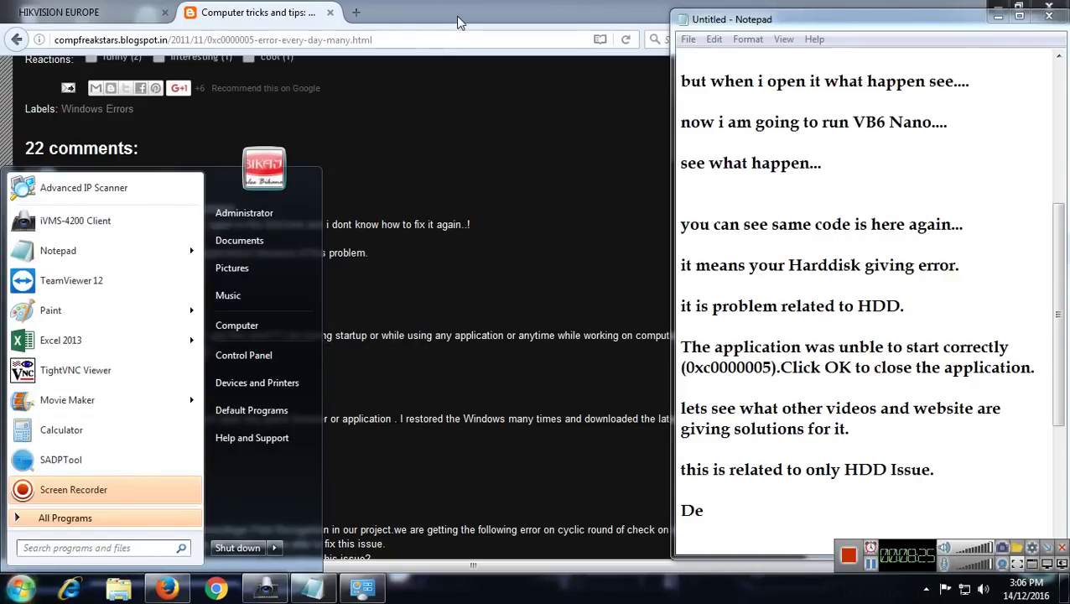
Close the web browser together with both of its open tabs
left_click(349, 292)
key("alt+F4")
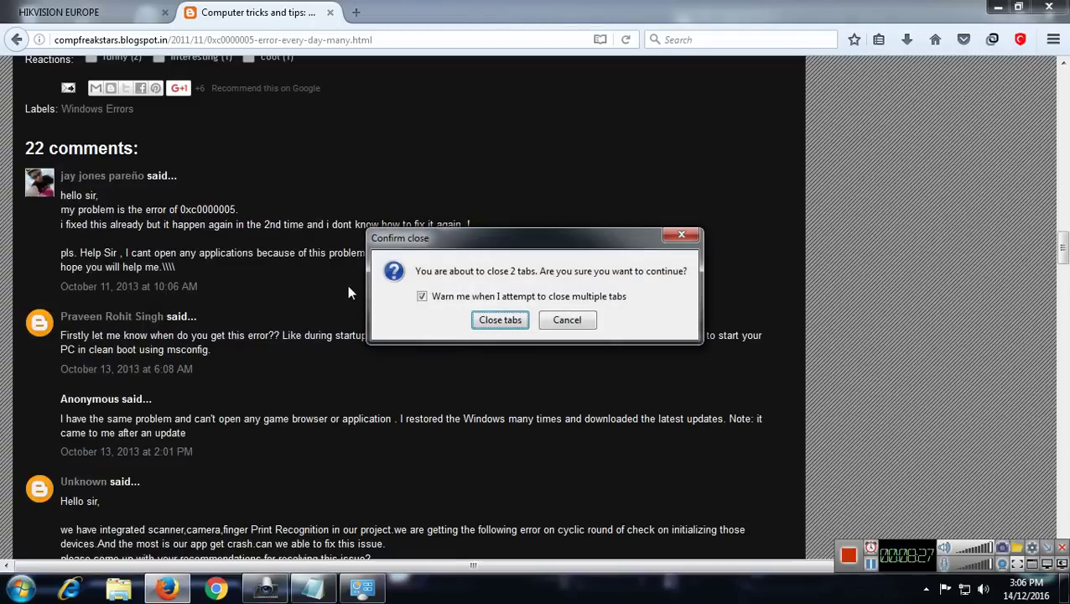
left_click(520, 322)
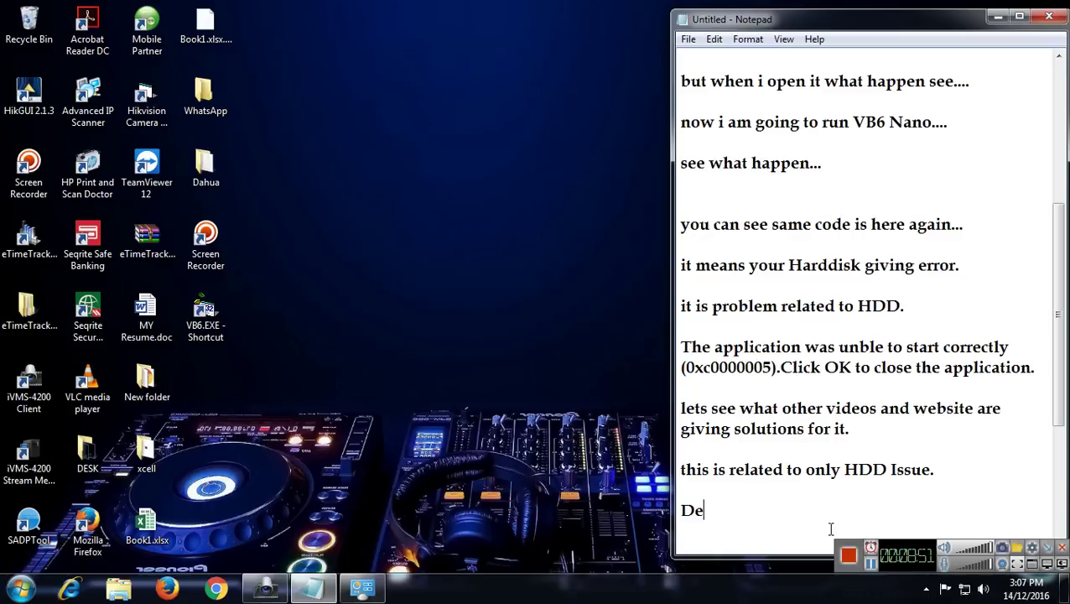
Complete the started note line to read "Defregment is the solution for this error." and leave blank space below it
type("f")
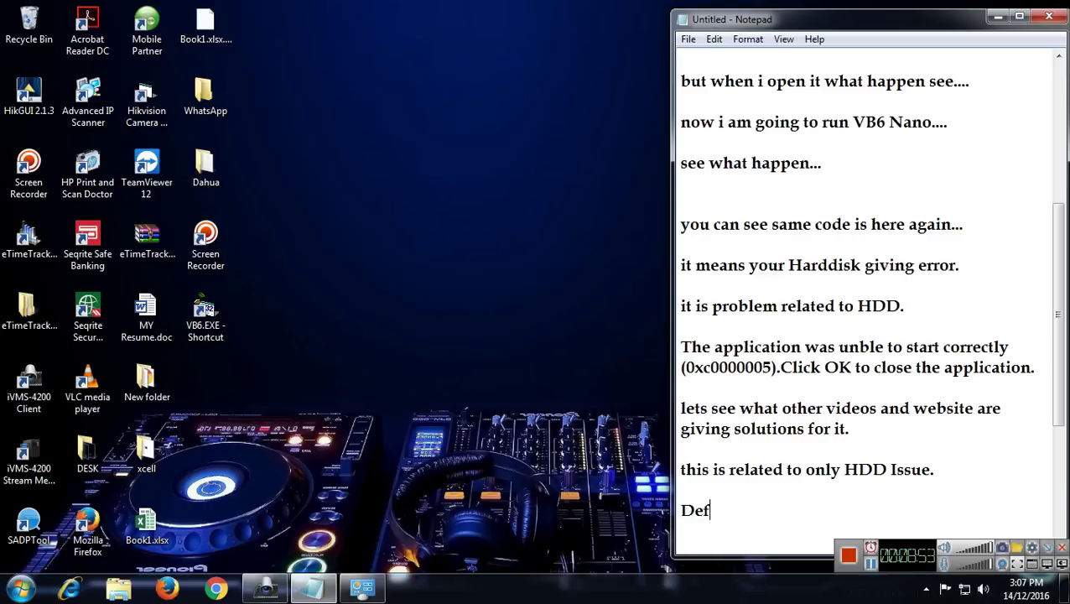
type("regment is the sol")
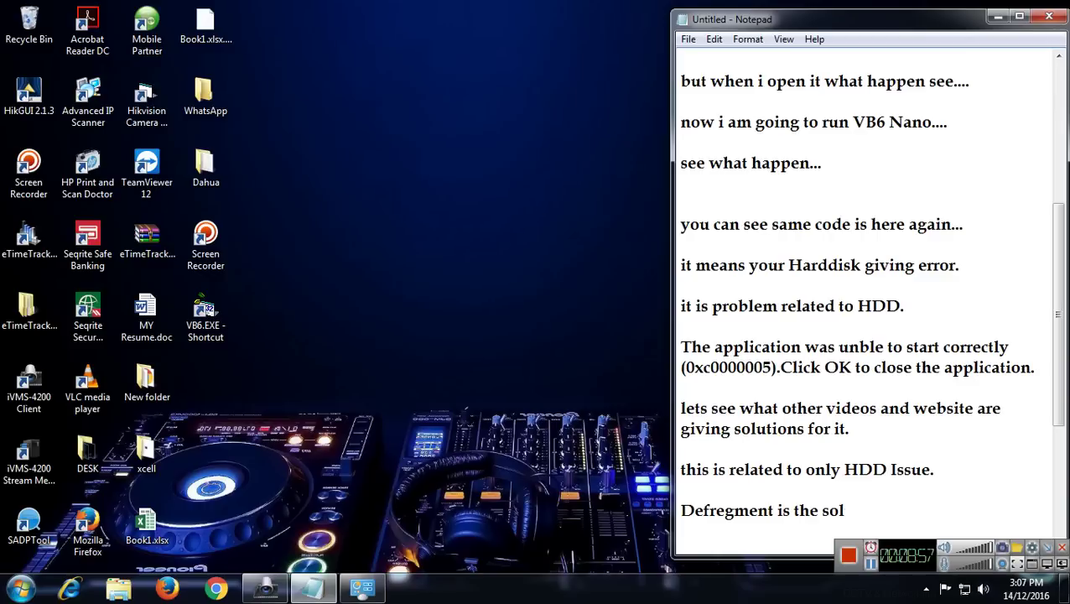
type("ution for this")
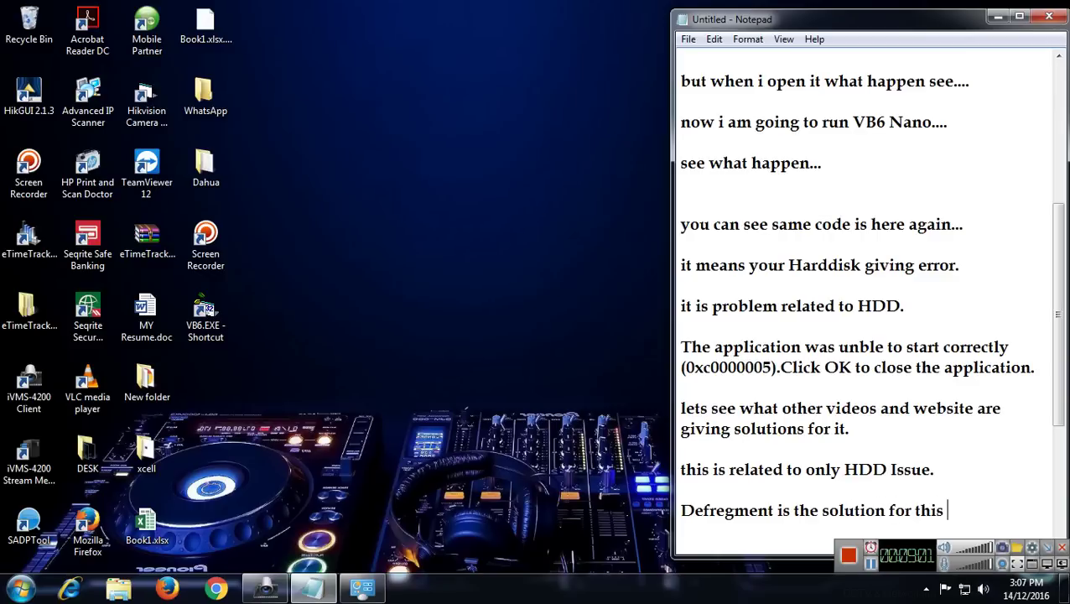
type(" error.")
key("Return")
key("Return")
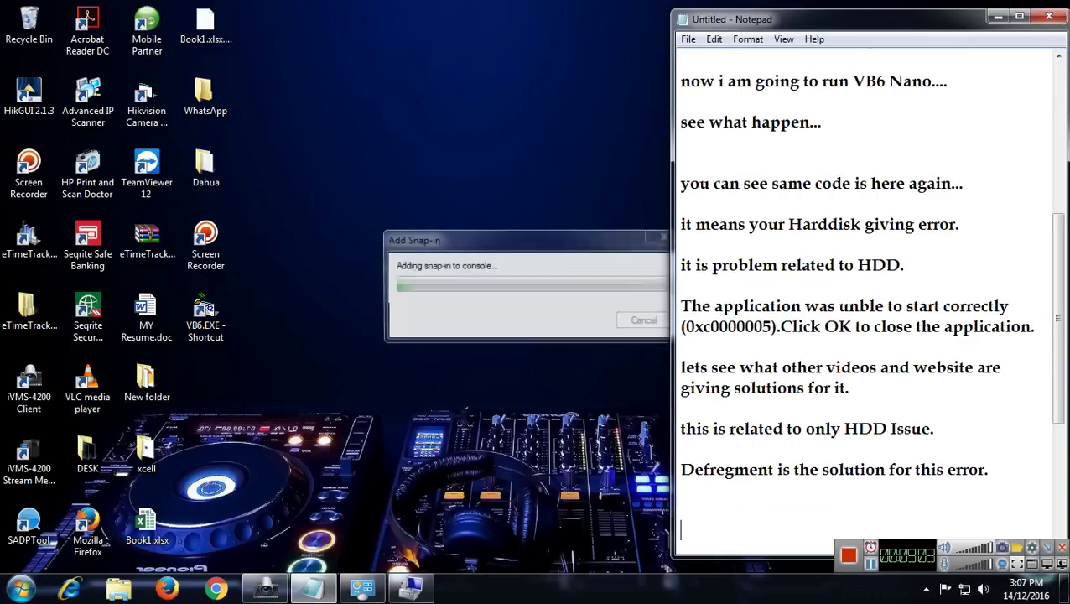
Write the note line "if after this still you have same problem." and begin the next paragraph with "then"
type("if ")
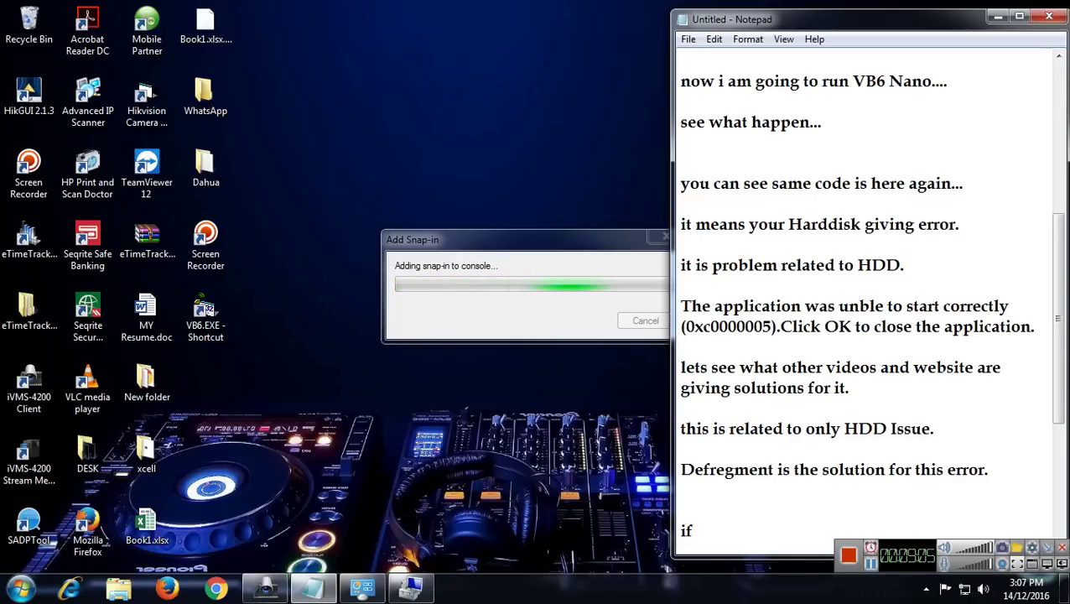
type("after")
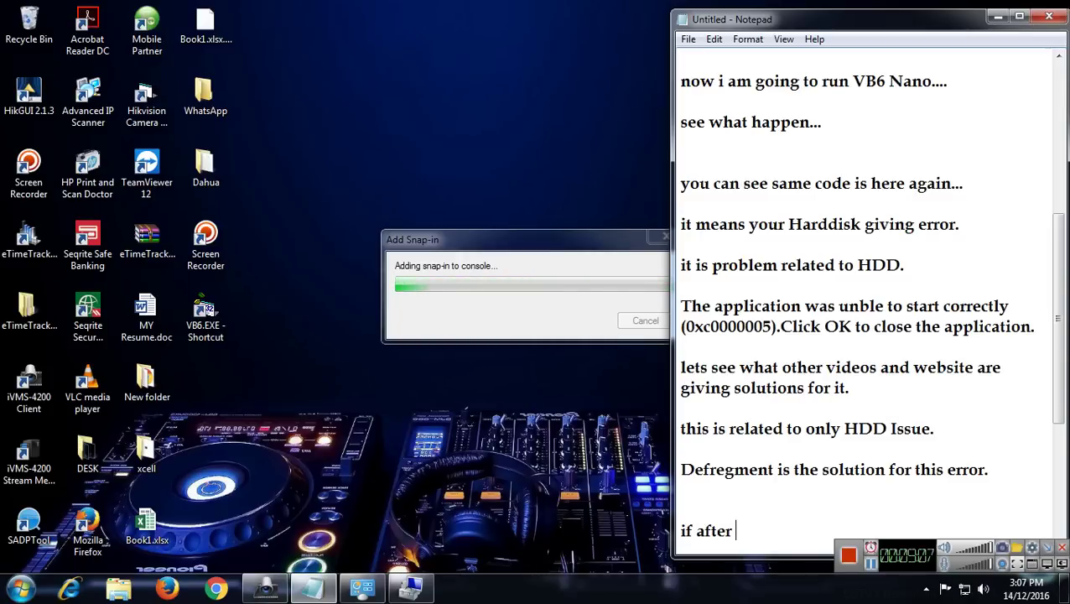
type(" this still yo")
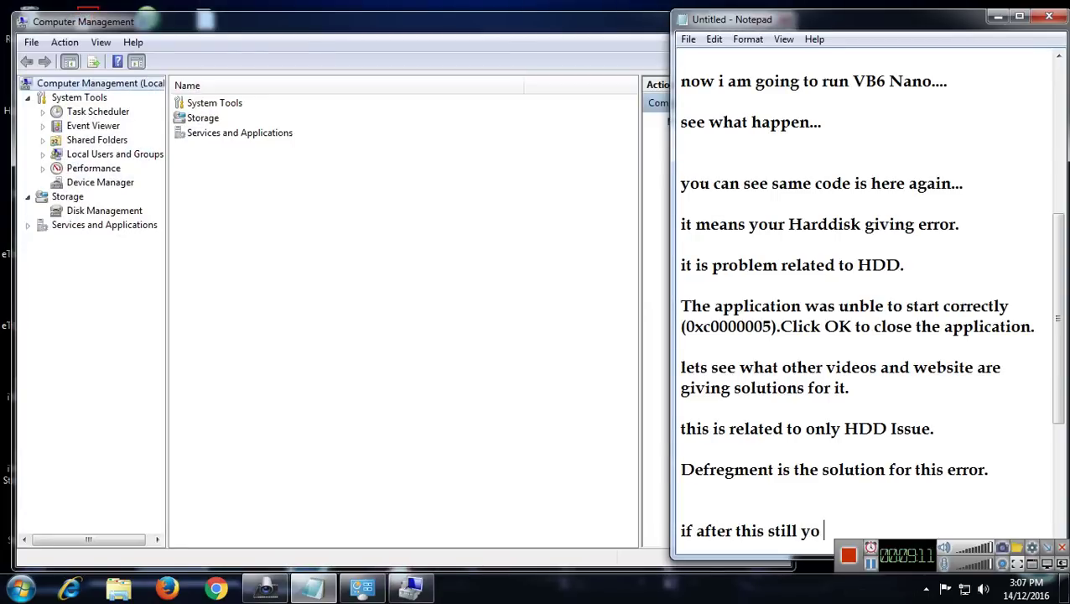
type("u have")
scroll(868, 302, "down", 5)
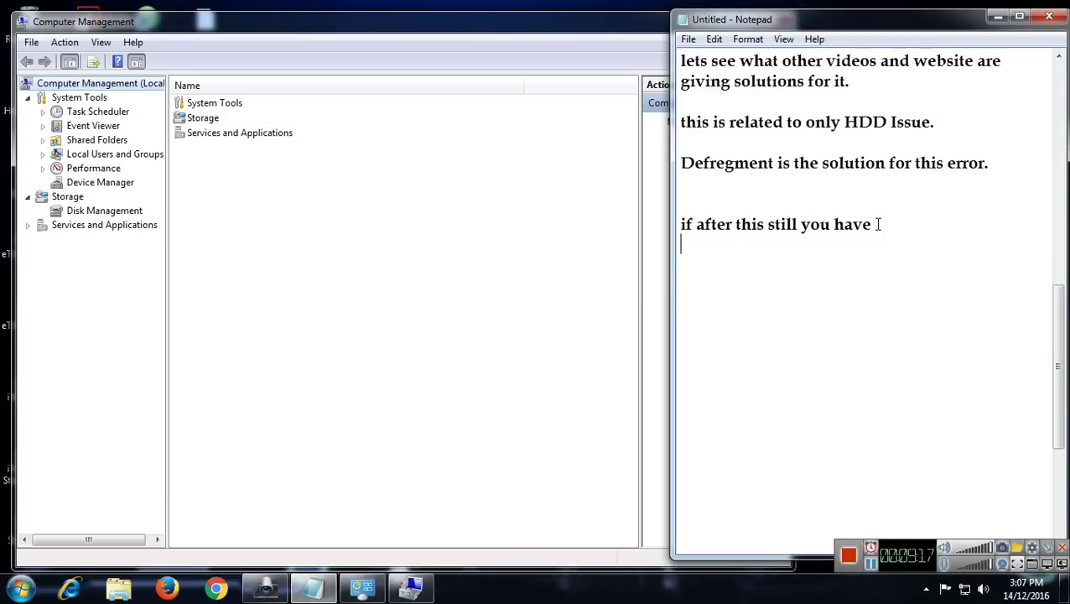
type("same p")
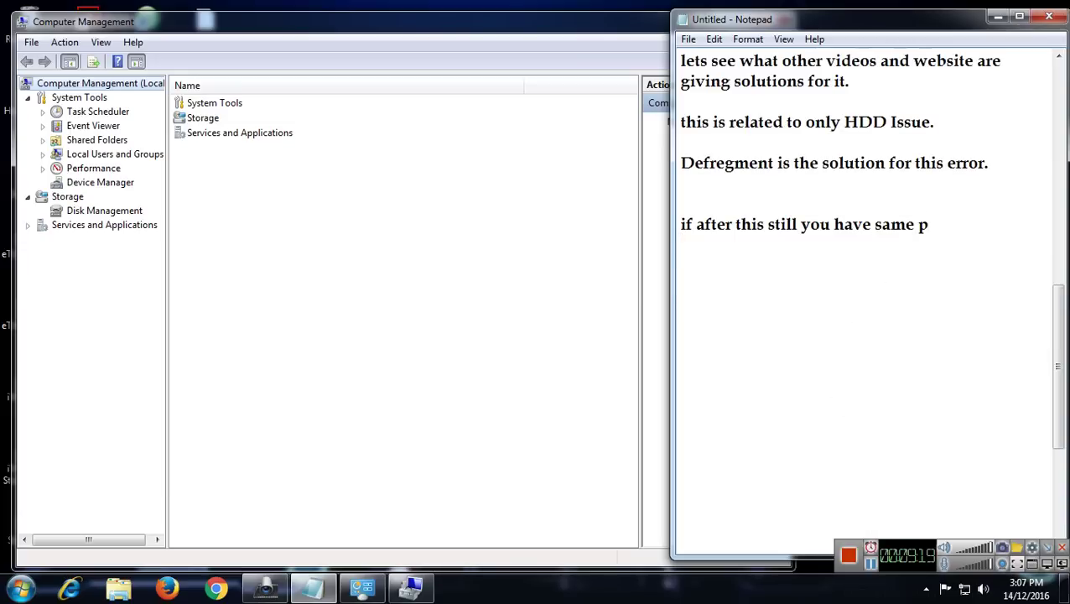
type("roblem.")
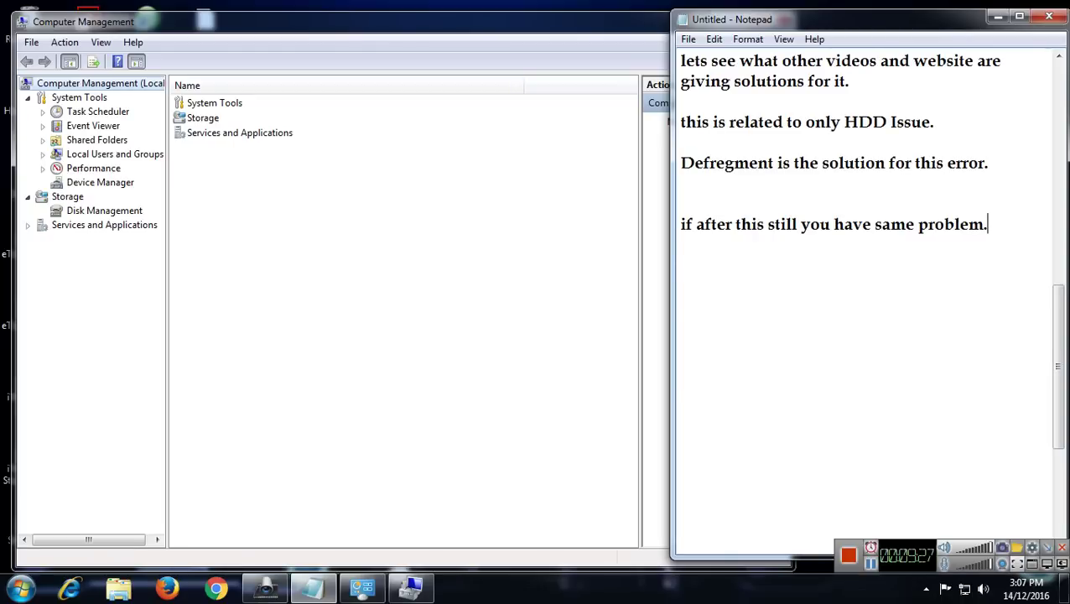
key("Return")
key("Return")
type("then")
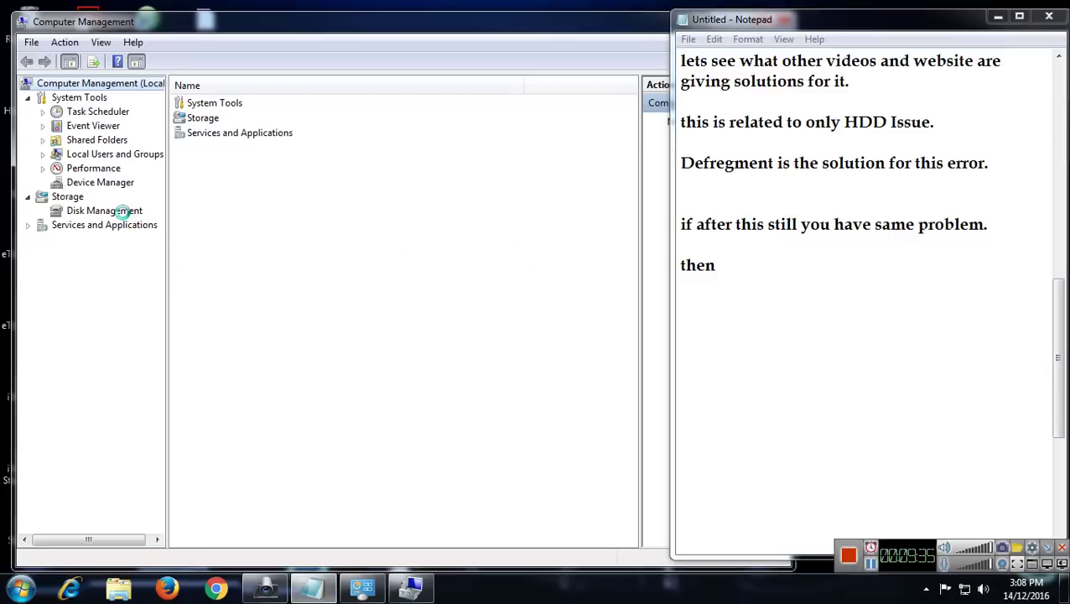
Open Disk Management in the Computer Management console, and return to the Notepad note
left_click(263, 222)
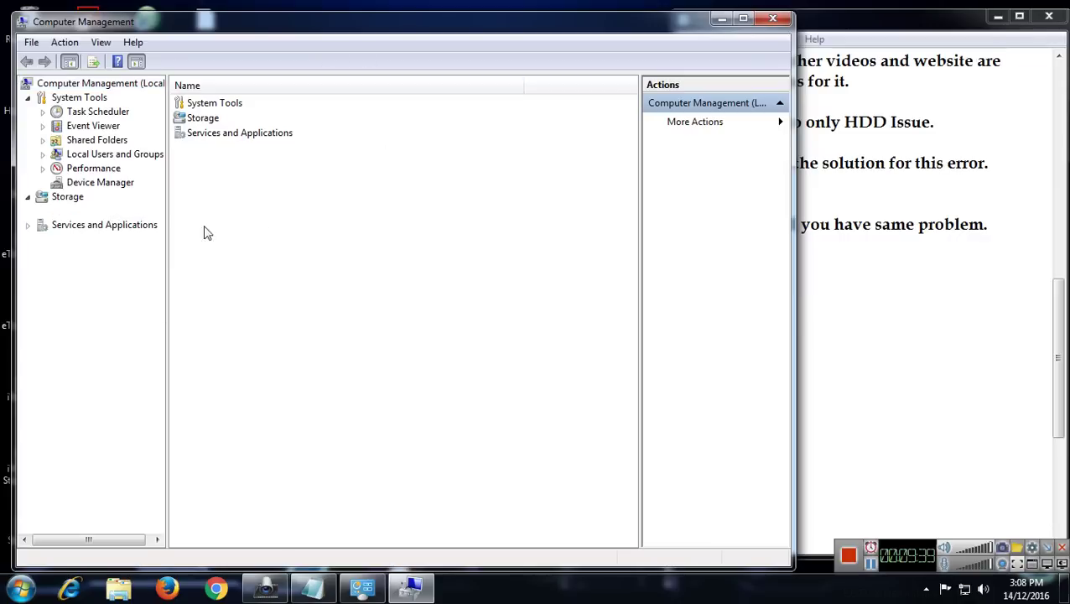
left_click(817, 314)
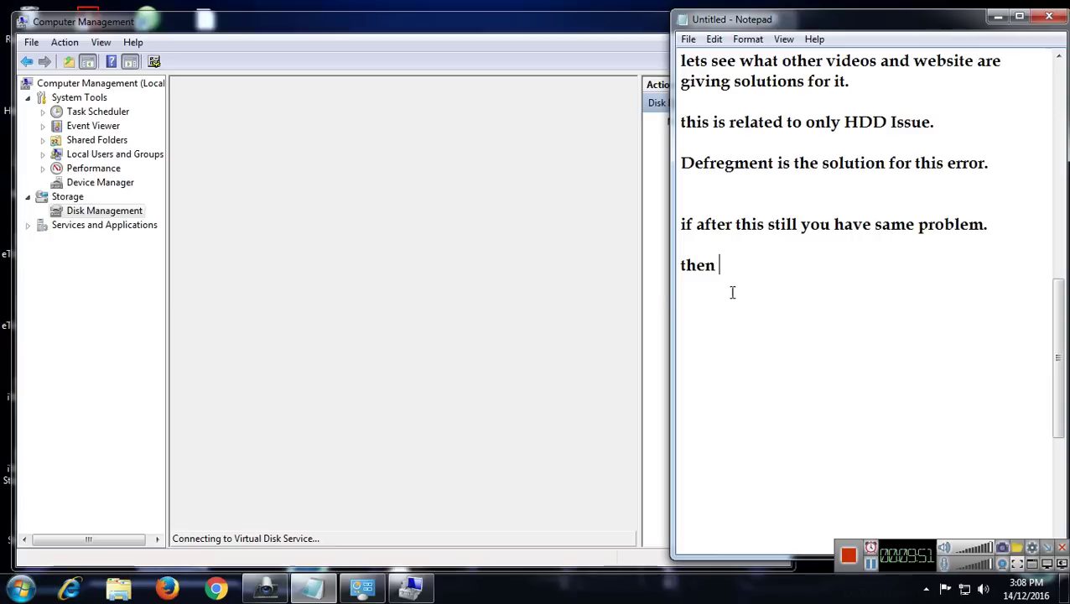
Continue the "then" line with "replace your HDD. if it is in warranty send it to back to vendor." and start a new paragraph
type("replace y")
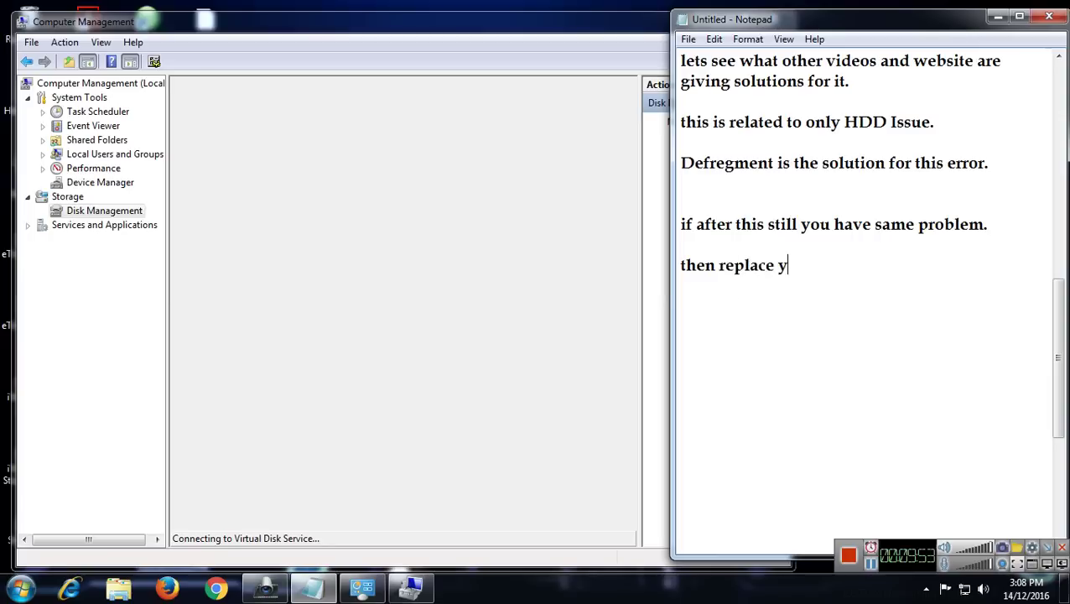
type("our HDD")
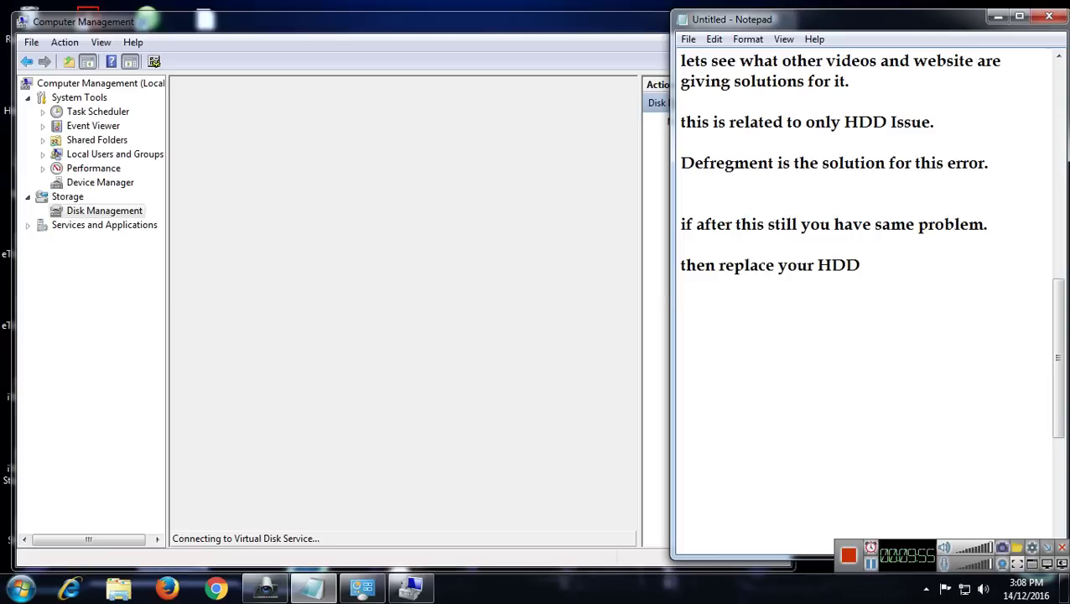
type(". if it is in ")
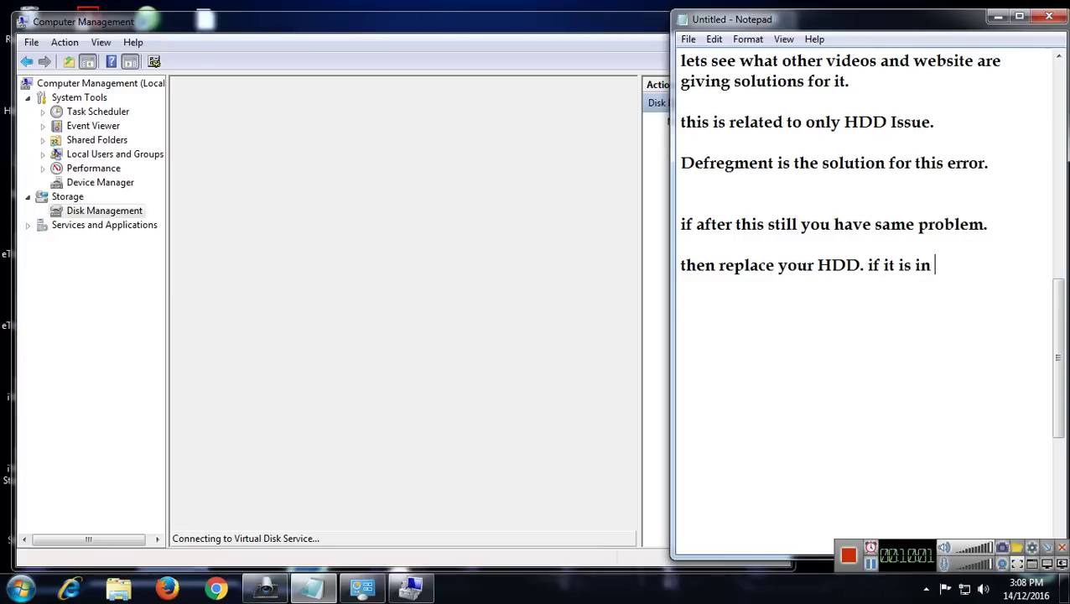
type("warranty")
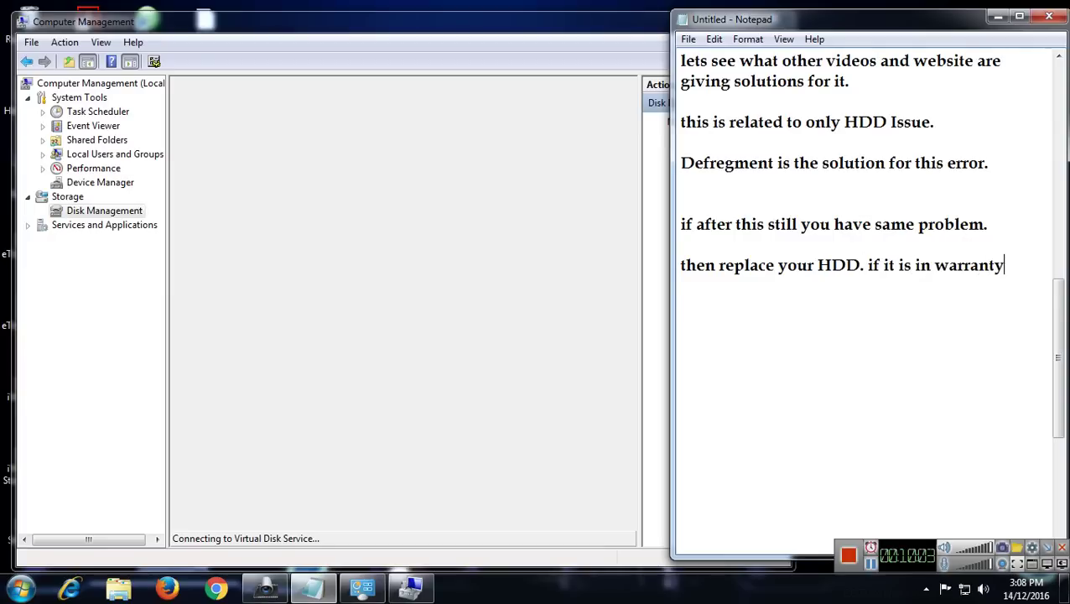
key("BackSpace")
key("BackSpace")
type("ty send it to b")
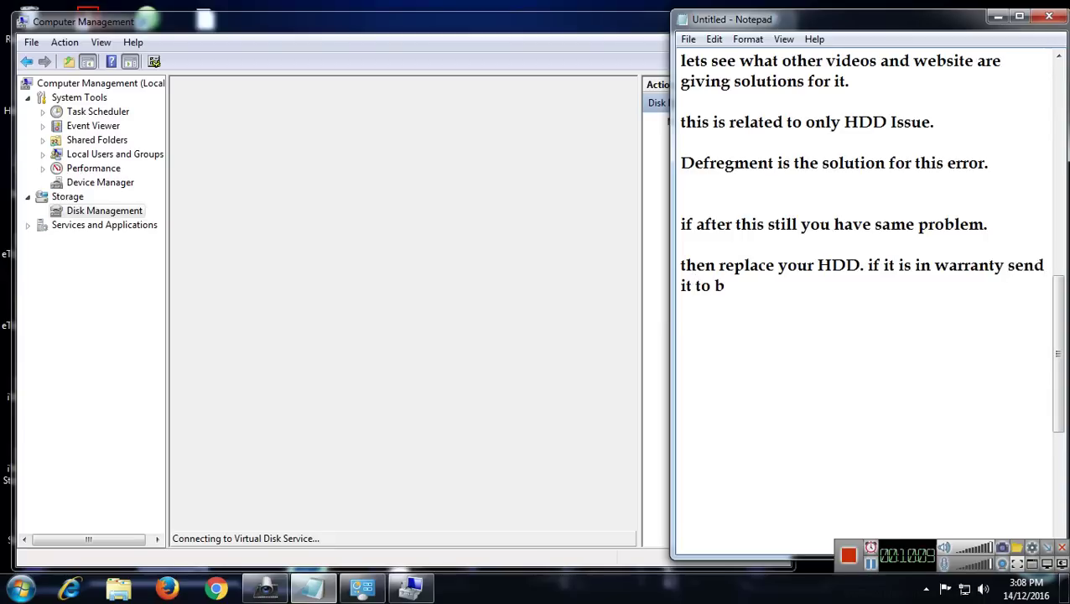
type("ack to vendor.")
key("Return")
key("Return")
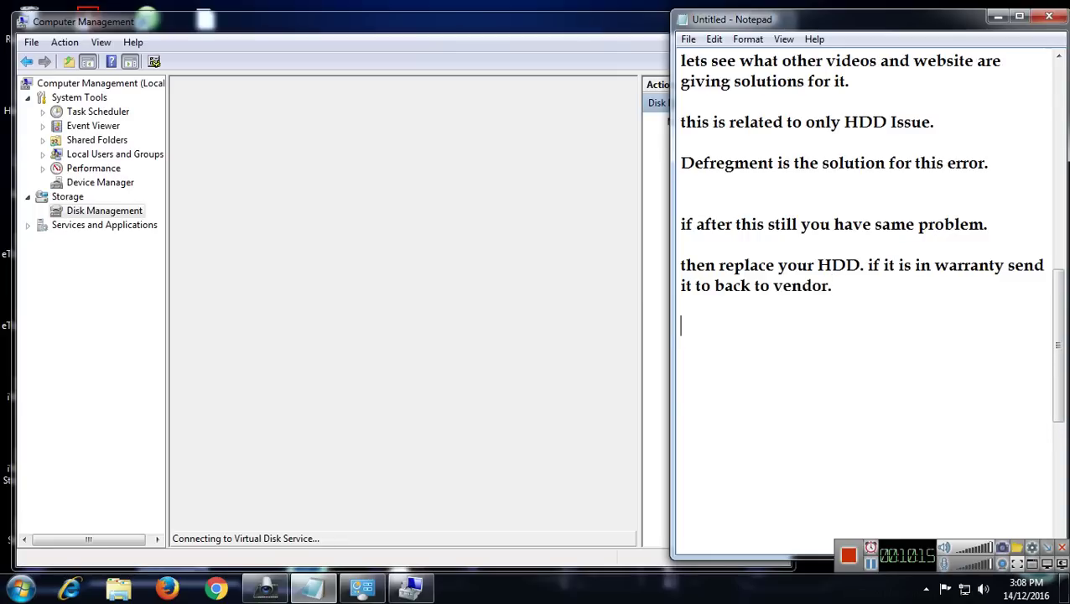
Select Disk Management in the Computer Management console again, and add "see i have 4gb ram" to the Notepad note
left_click(139, 210)
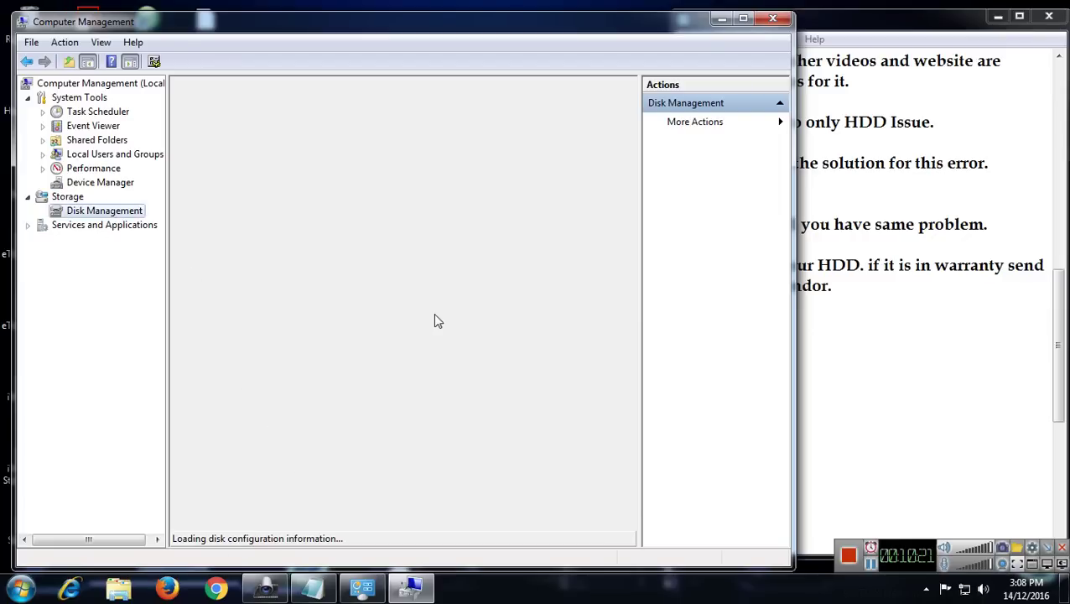
left_click(871, 427)
left_click(740, 327)
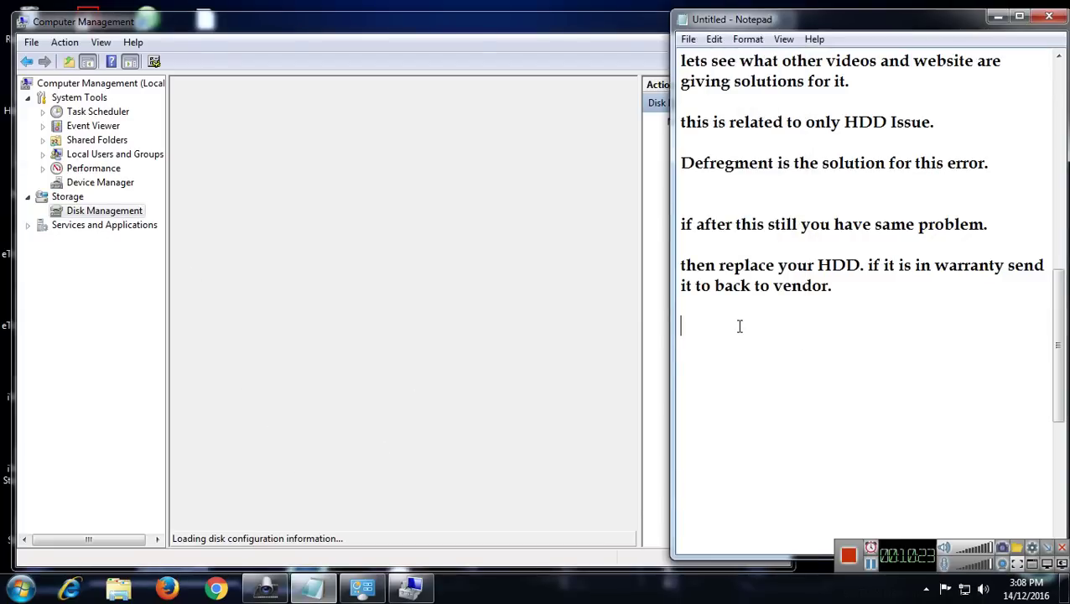
type("see i have")
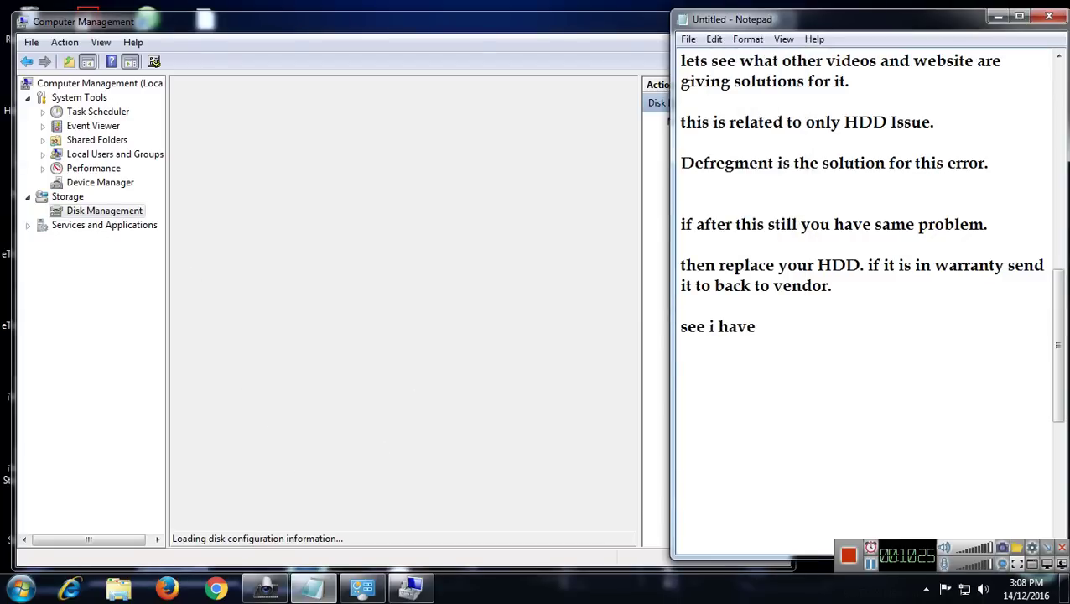
type(" 4gb ram  ")
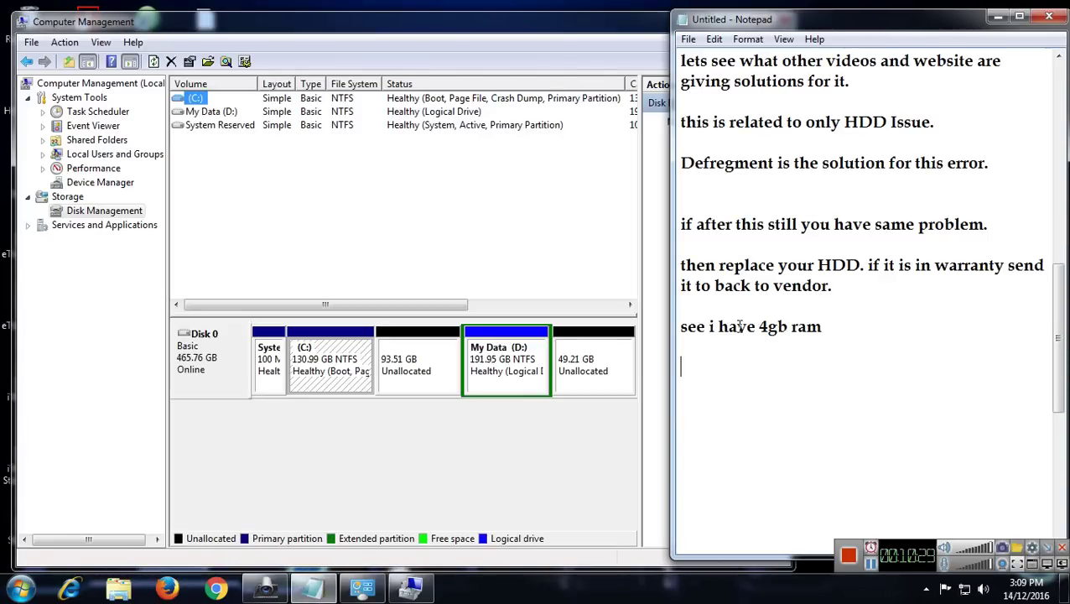
Add the note line "but it took a lot time to open manage page." followed by a new paragraph
type("but it took a")
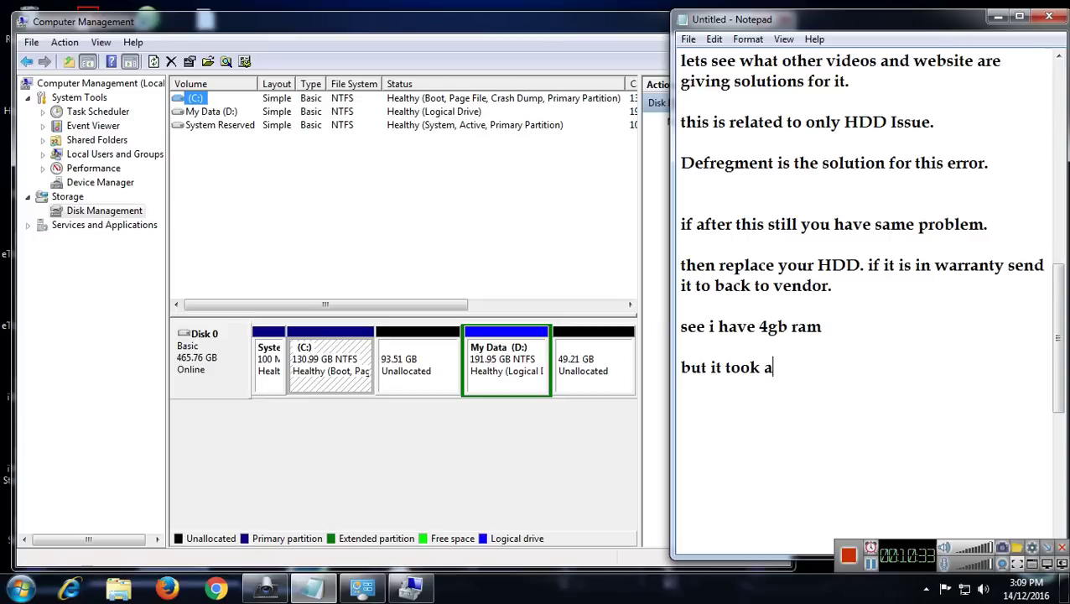
type(" lot time to ope")
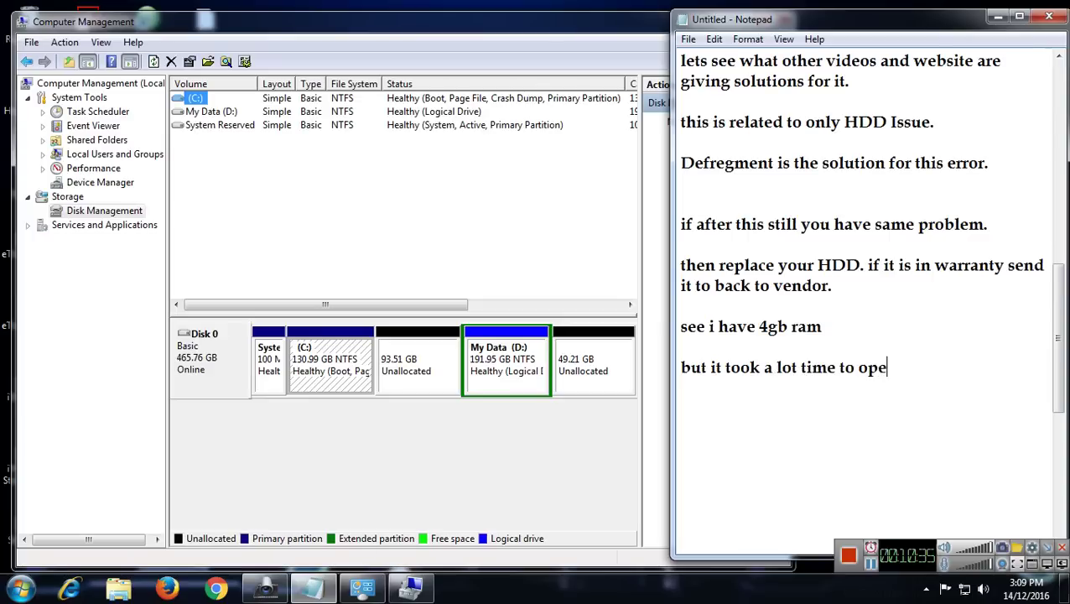
type("n mana")
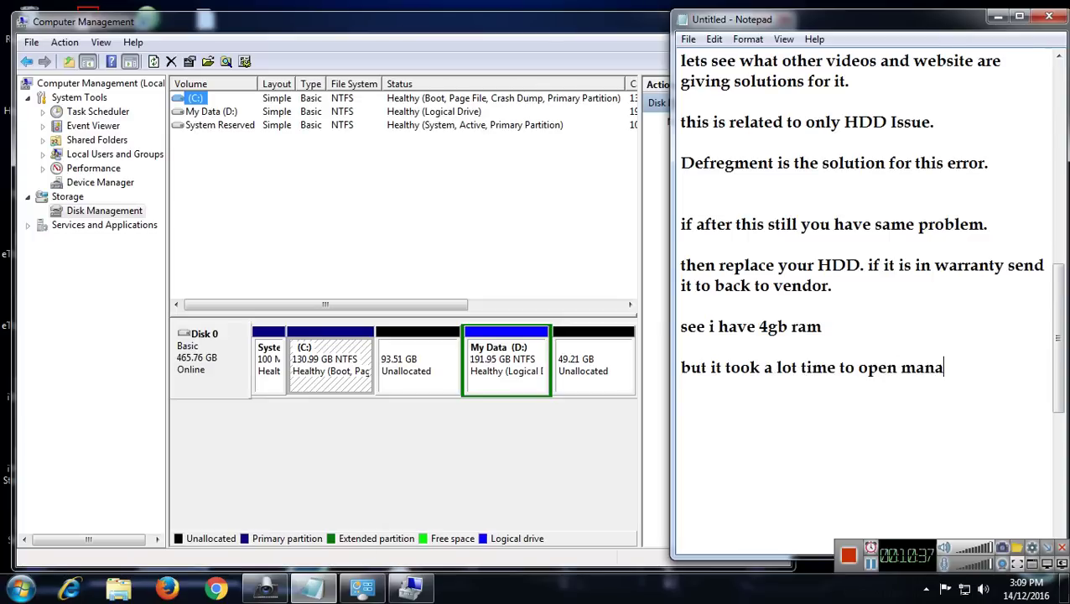
type("ge page.")
key("Return")
key("Return")
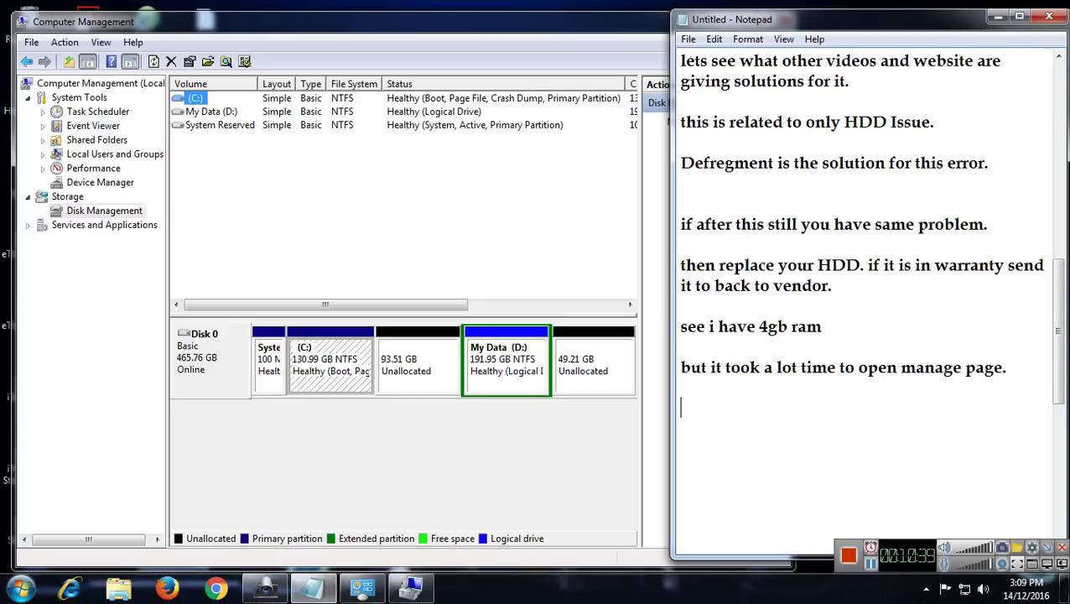
Add the note line "reason is HDD issue."
type("reason ")
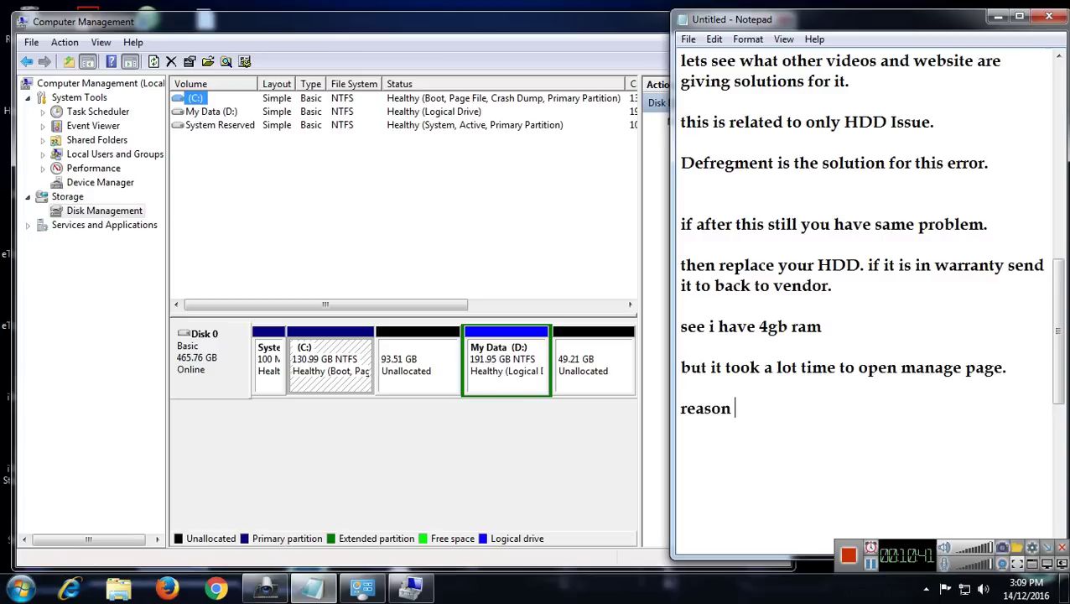
type("is HDD is")
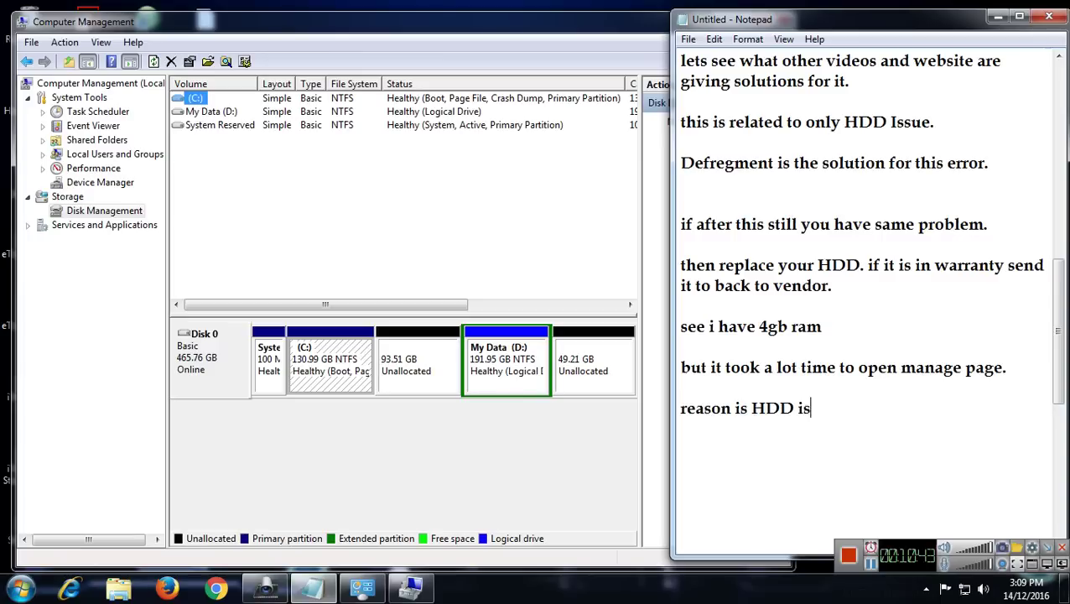
type("sue.")
Select the C:, My Data (D:) and unallocated areas of Disk 0 in Disk Management one after another, ending on the 93.51 GB unallocated area
left_click(344, 361)
left_click(415, 362)
left_click(615, 362)
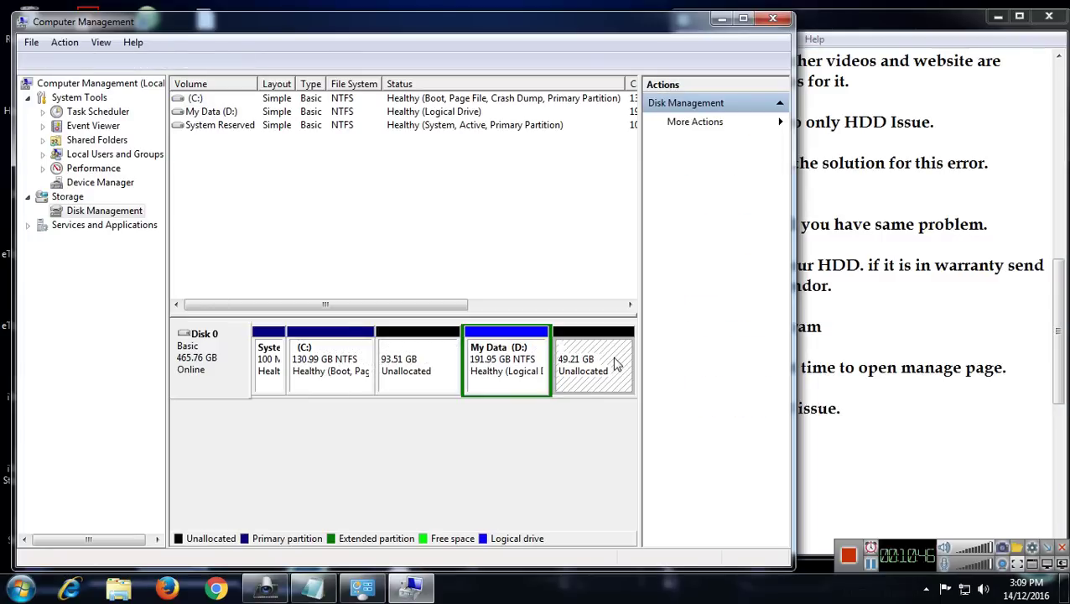
left_click(352, 362)
left_click(503, 362)
left_click(411, 362)
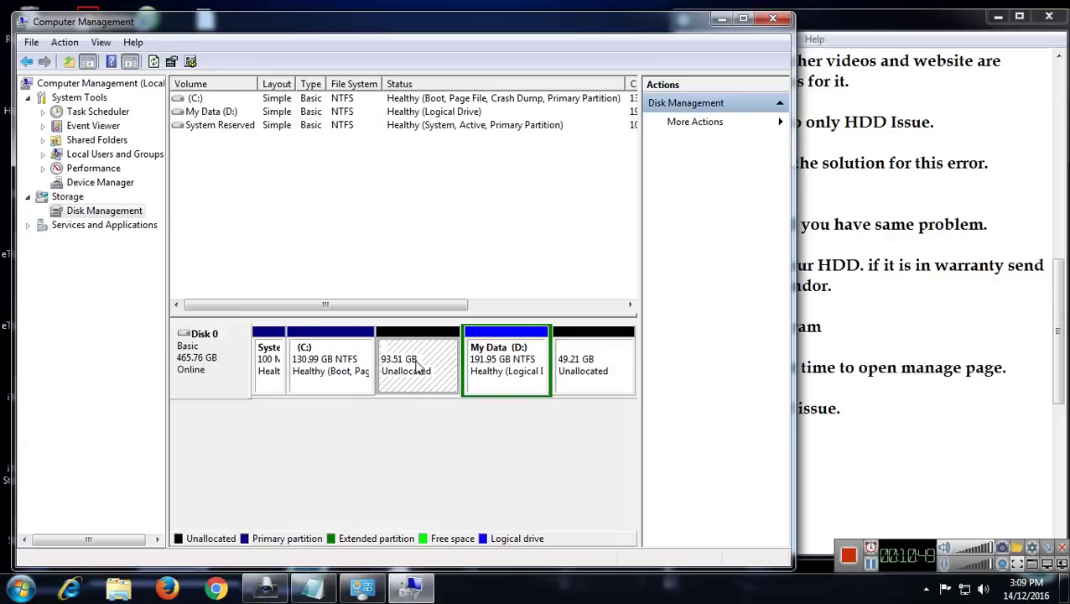
Return to the Notepad note and add the line "i unallocated bad sector portion of hdd." followed by a new paragraph
left_click(855, 431)
type("i ")
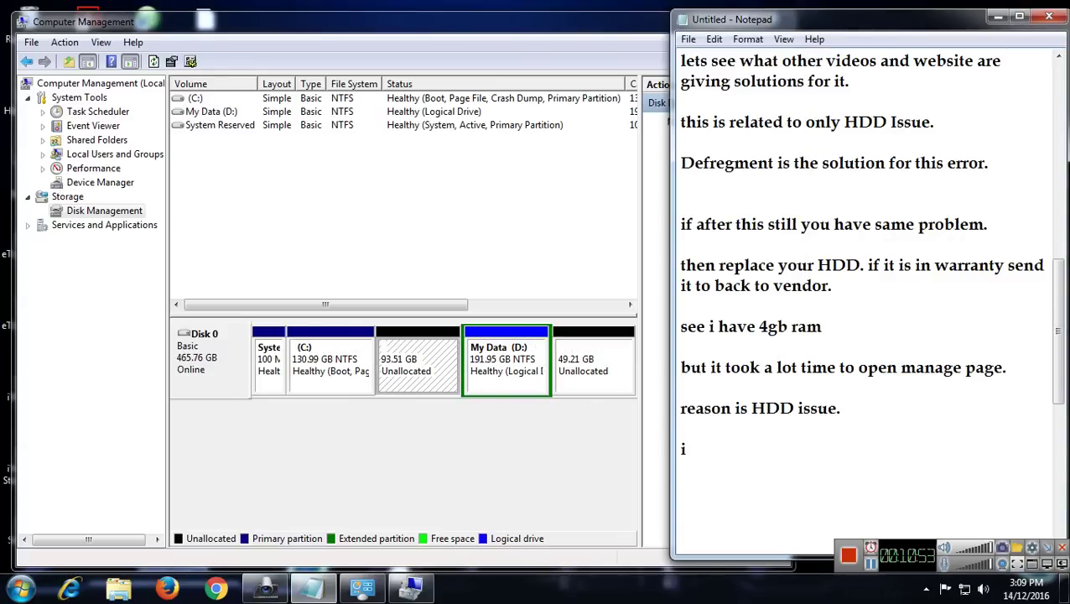
type("unallocat")
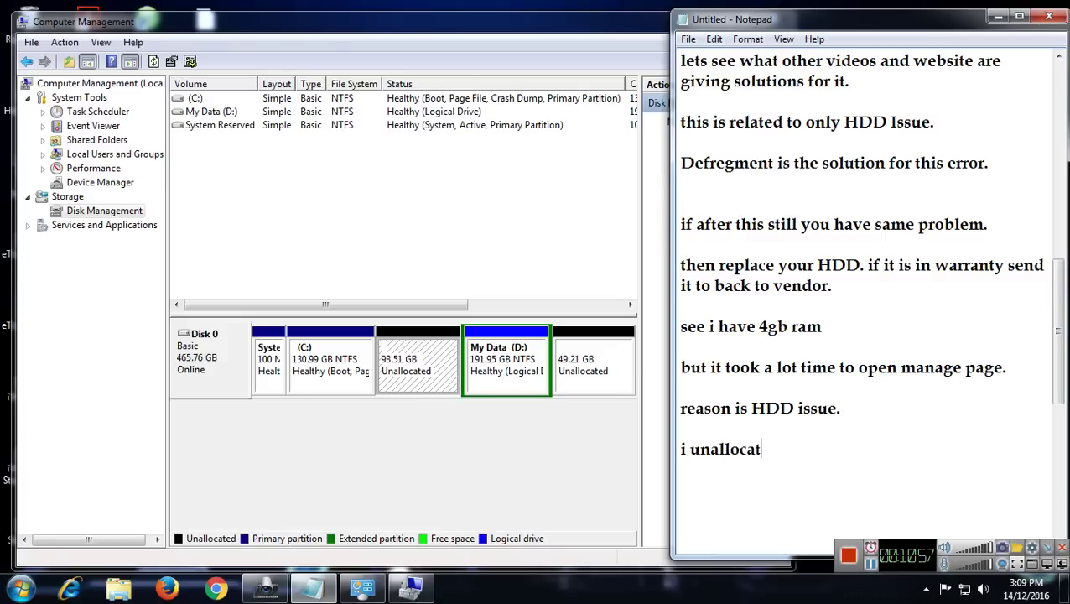
type("ed bad s")
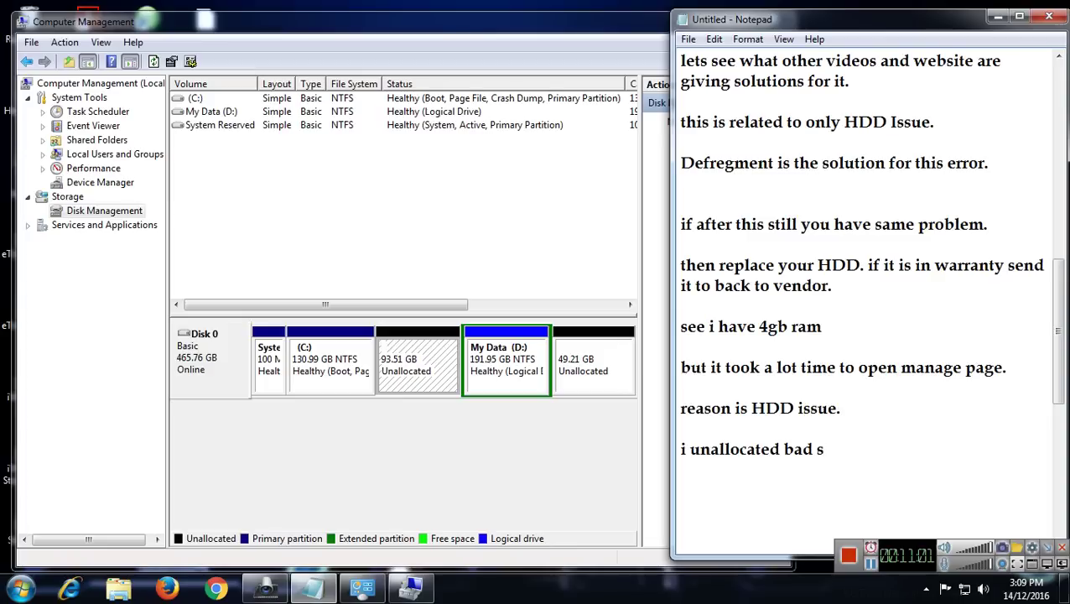
type("ector por")
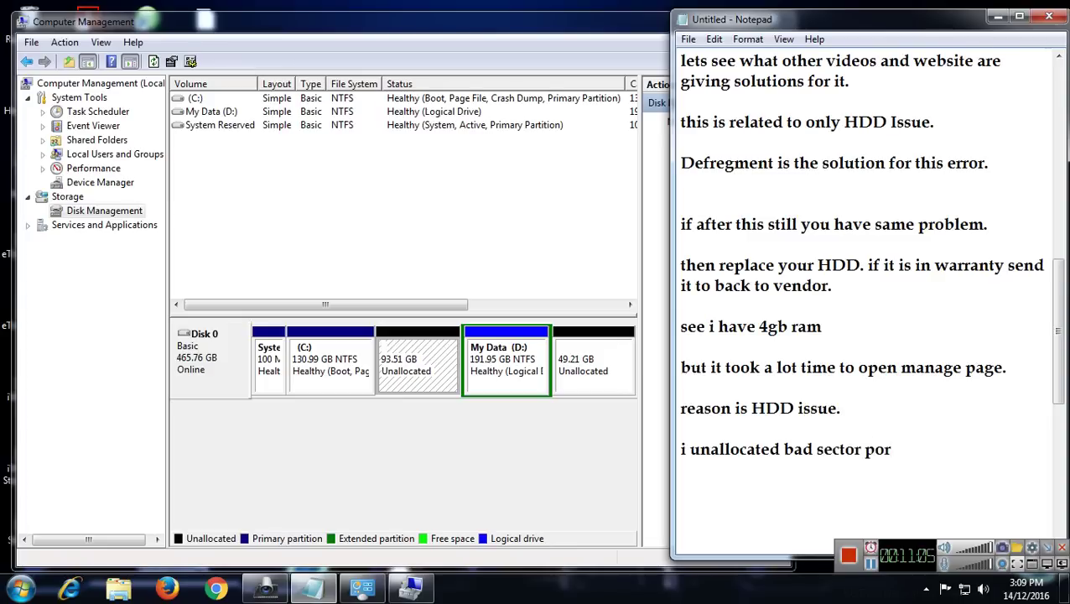
type("tion of hdd.")
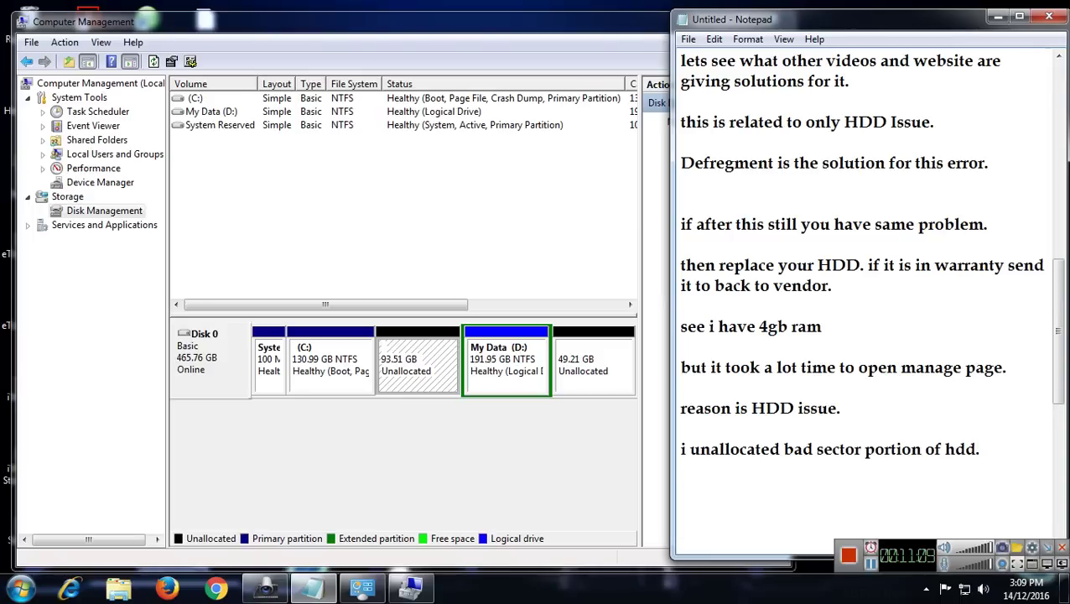
key("Return")
key("Return")
Select the 93.51 GB and 49.21 GB unallocated areas of Disk 0 in turn, and return to the end of the Notepad note
left_click(424, 373)
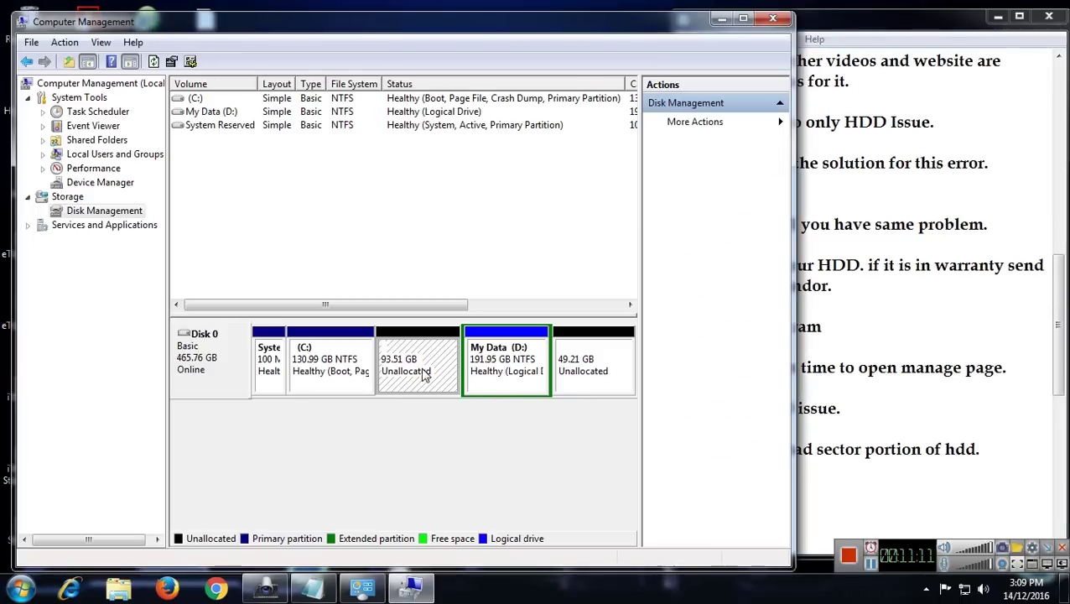
left_click(592, 379)
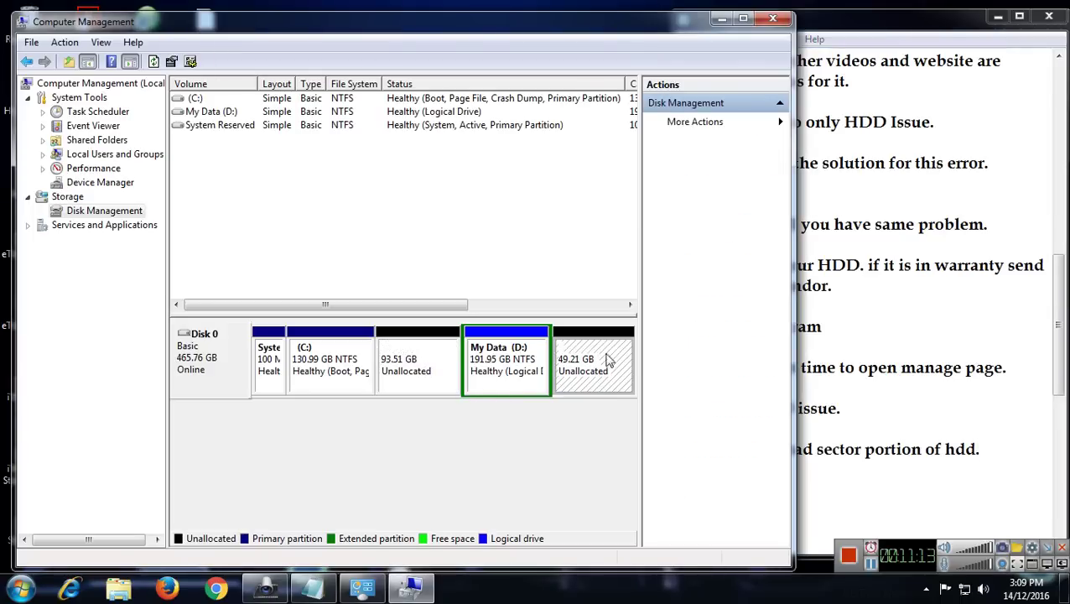
left_click(873, 488)
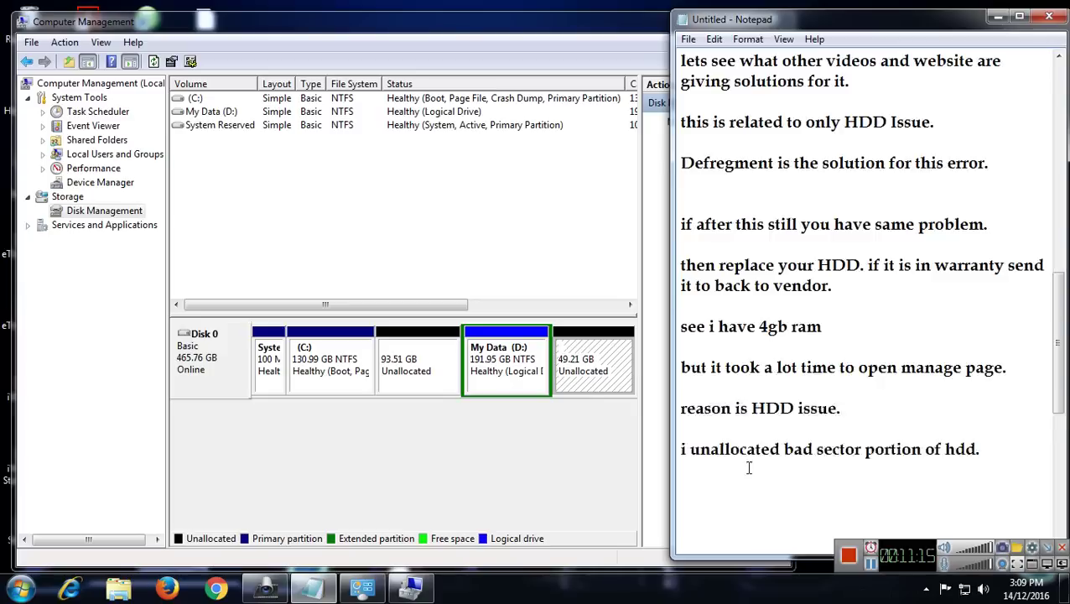
scroll(717, 466, "down", 3)
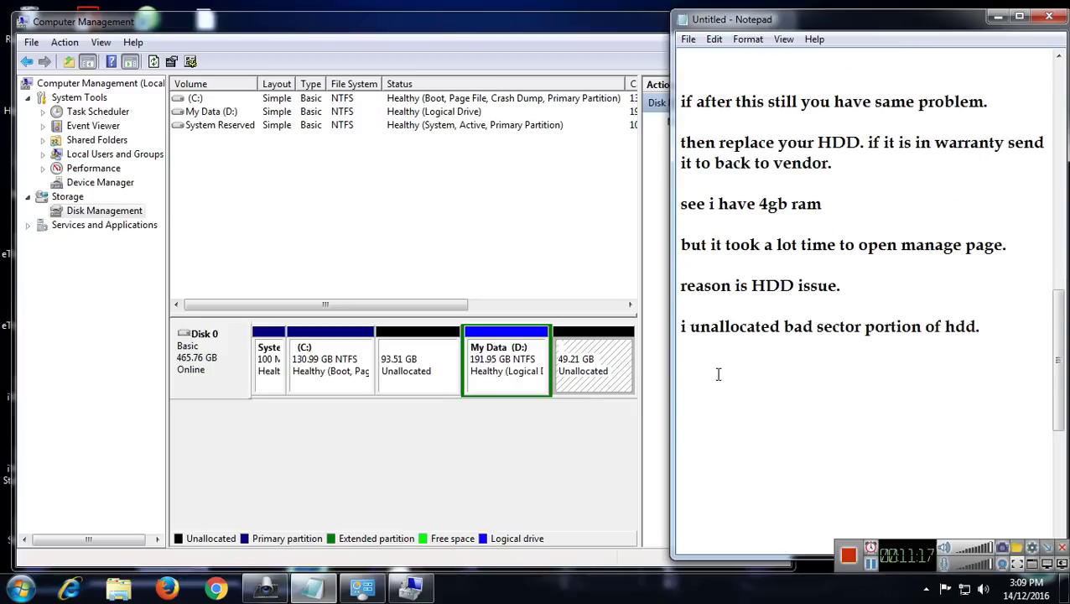
Add the note line "you can do it by shrink your hdd size to use it for more time like days or month."
type("you can do ")
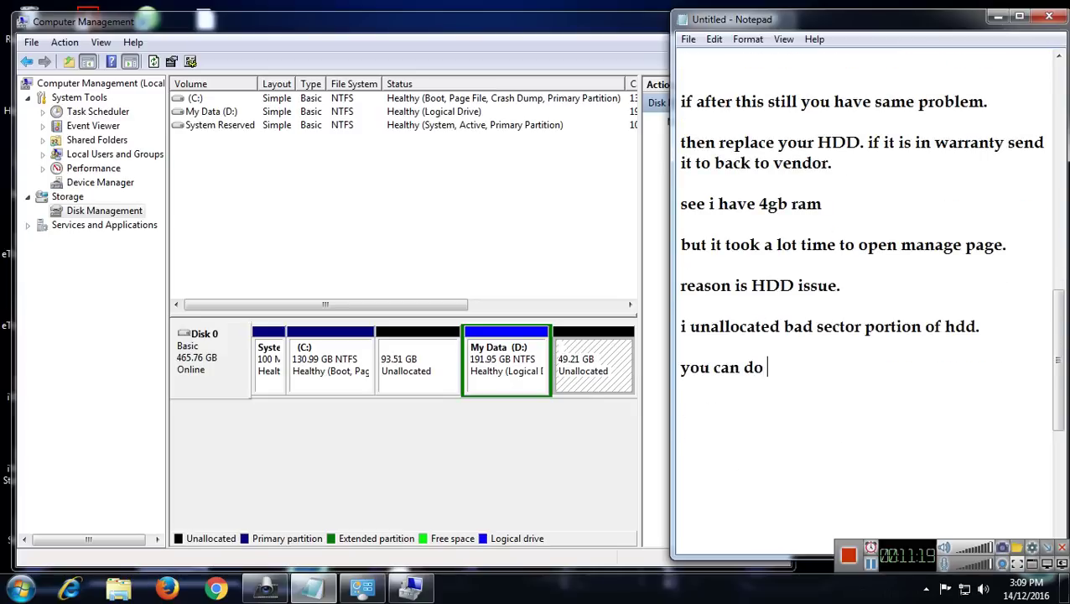
type("it by ")
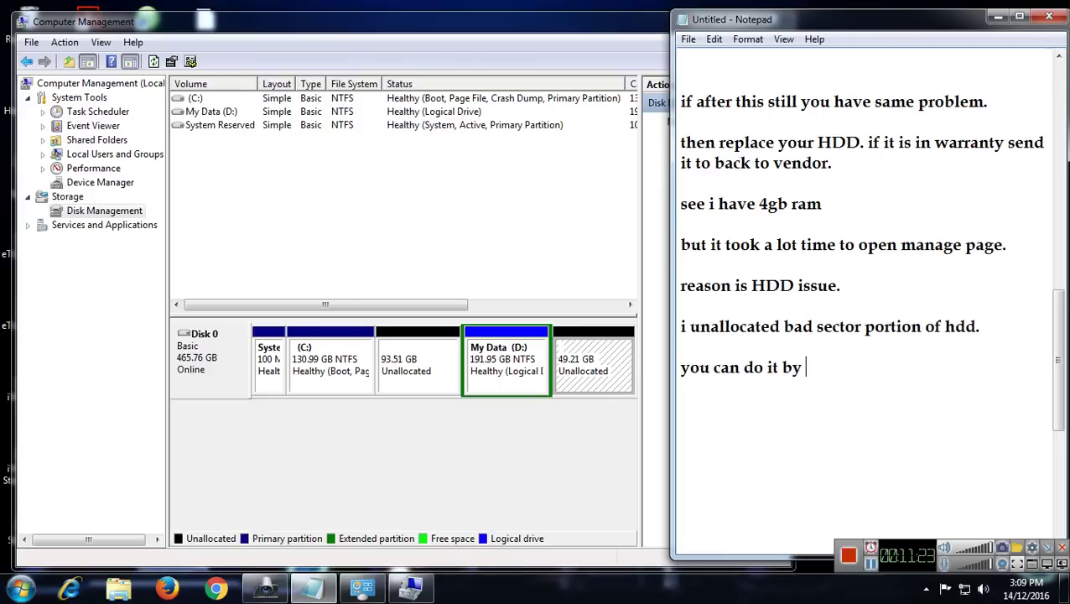
type("shrink yo")
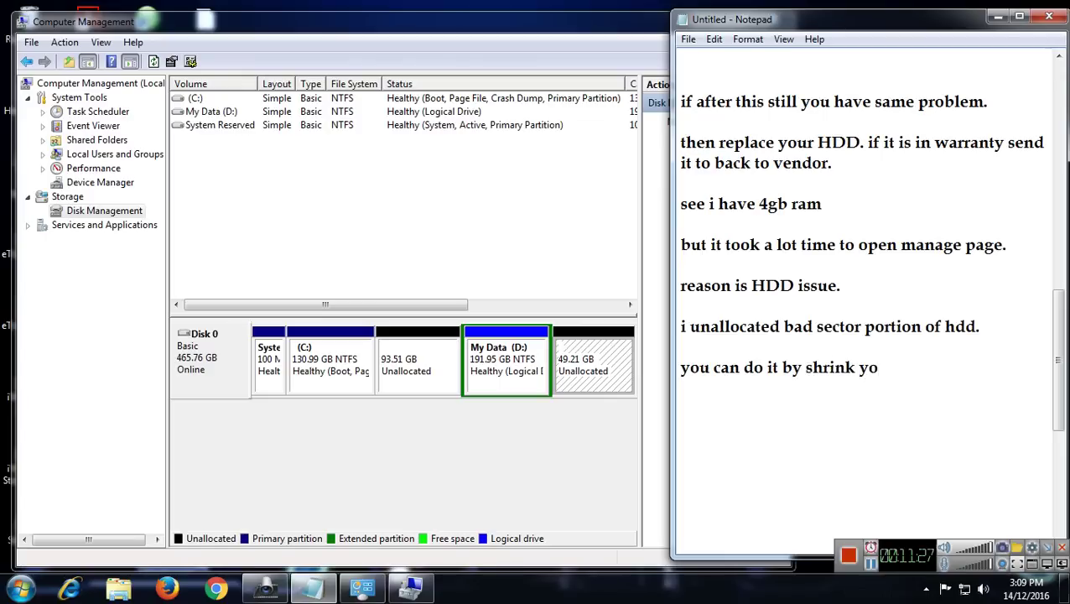
type("ur hdd ")
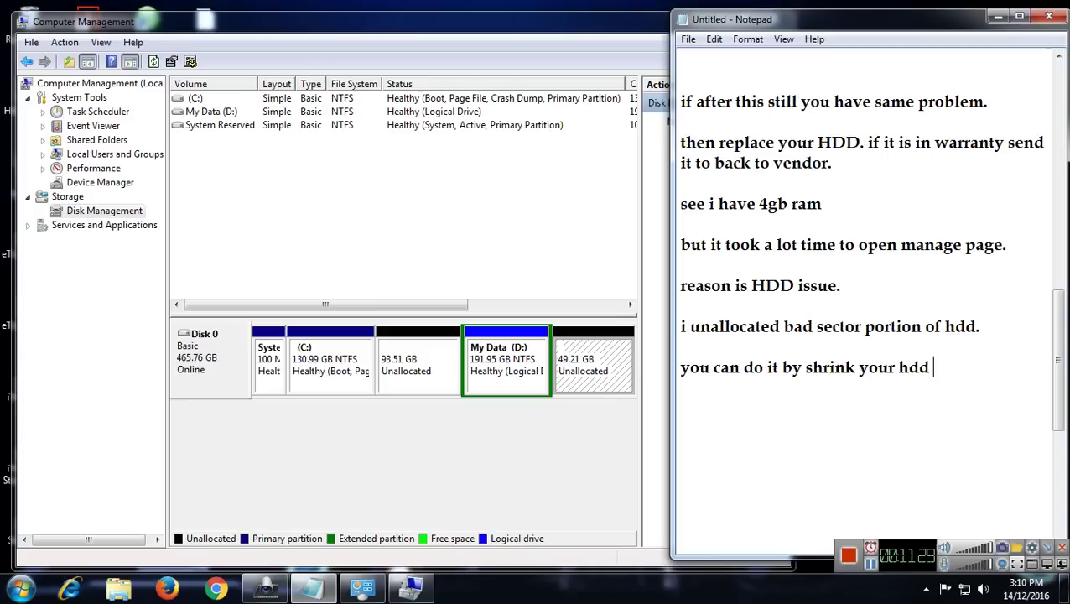
type("size to backup")
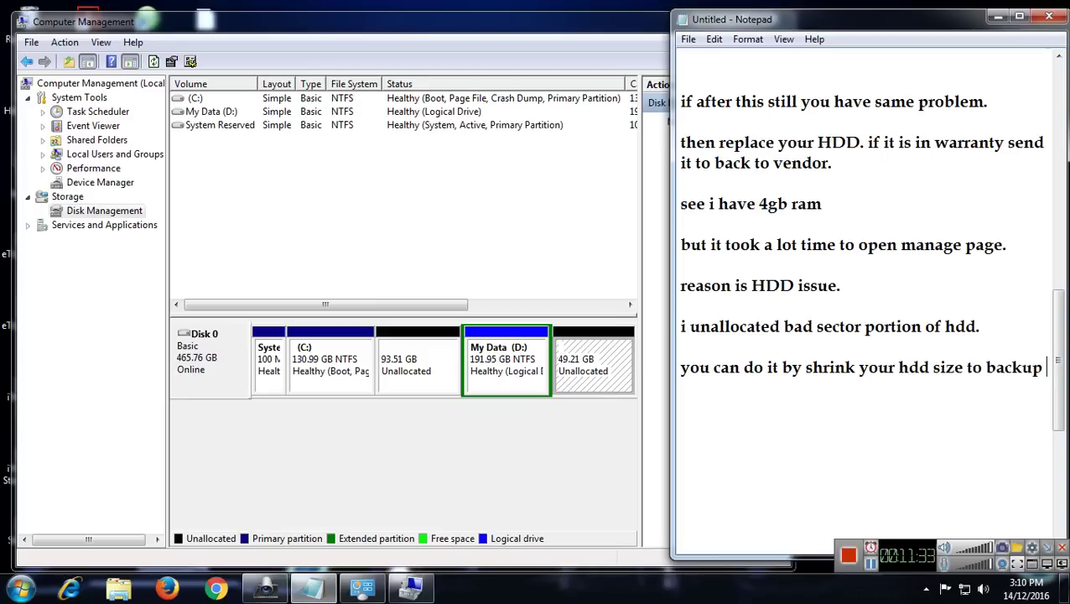
key("BackSpace")
key("BackSpace")
key("BackSpace")
key("BackSpace")
key("BackSpace")
key("BackSpace")
key("BackSpace")
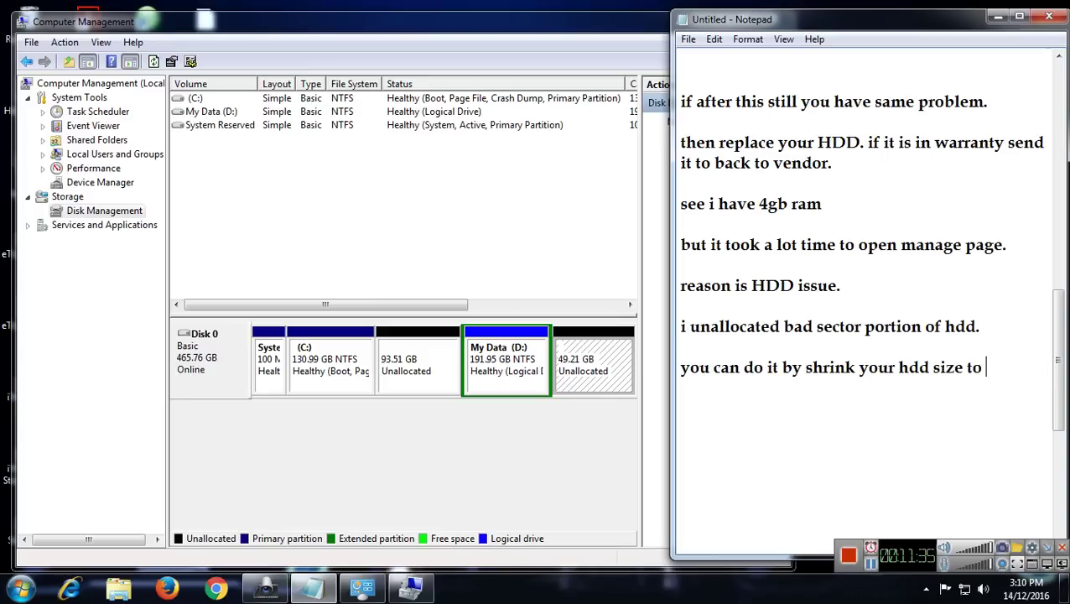
type("use it for more ")
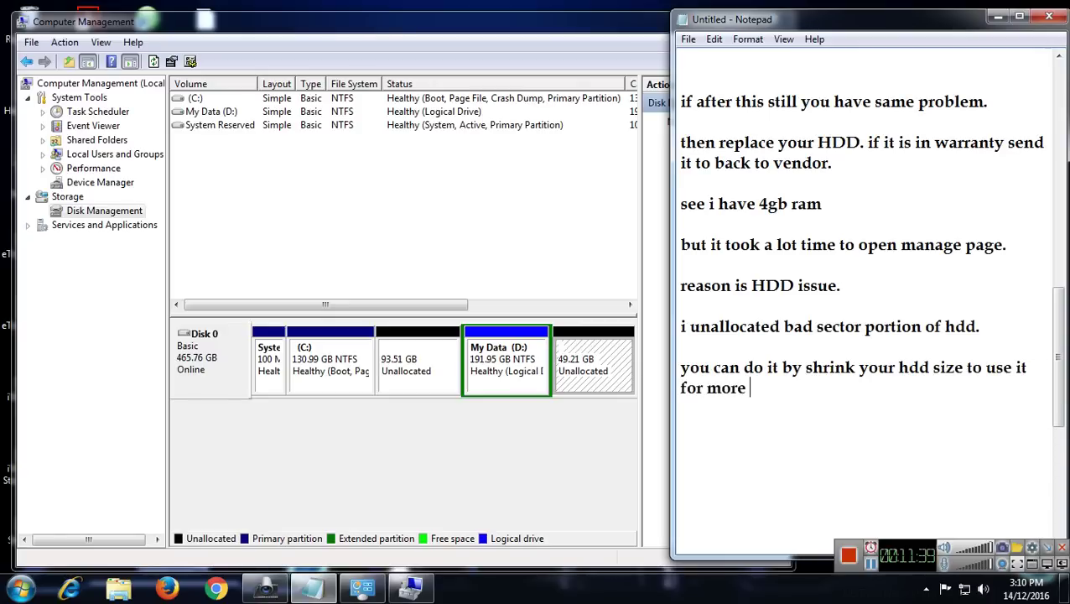
type("time like days o")
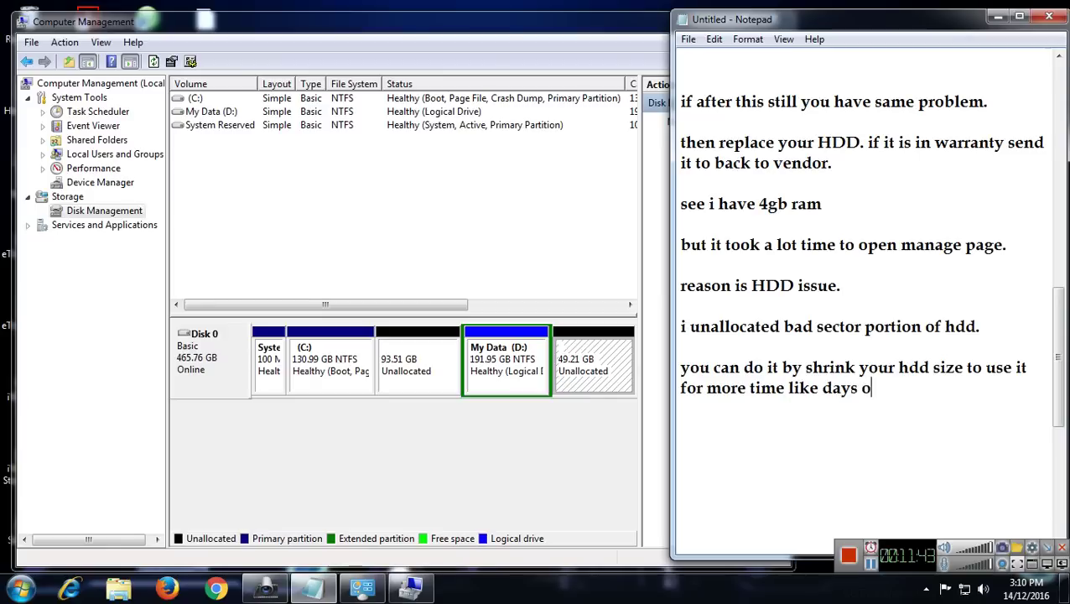
type("r month.")
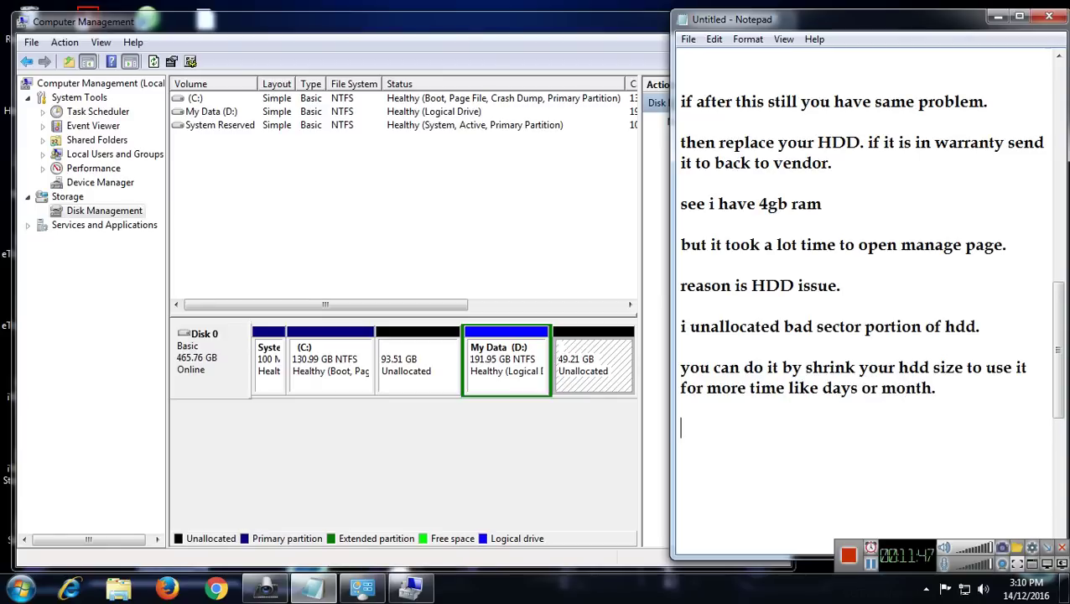
Add the note line "but try to backup all the files as soon as possible." followed by a new paragraph
type("but try to back")
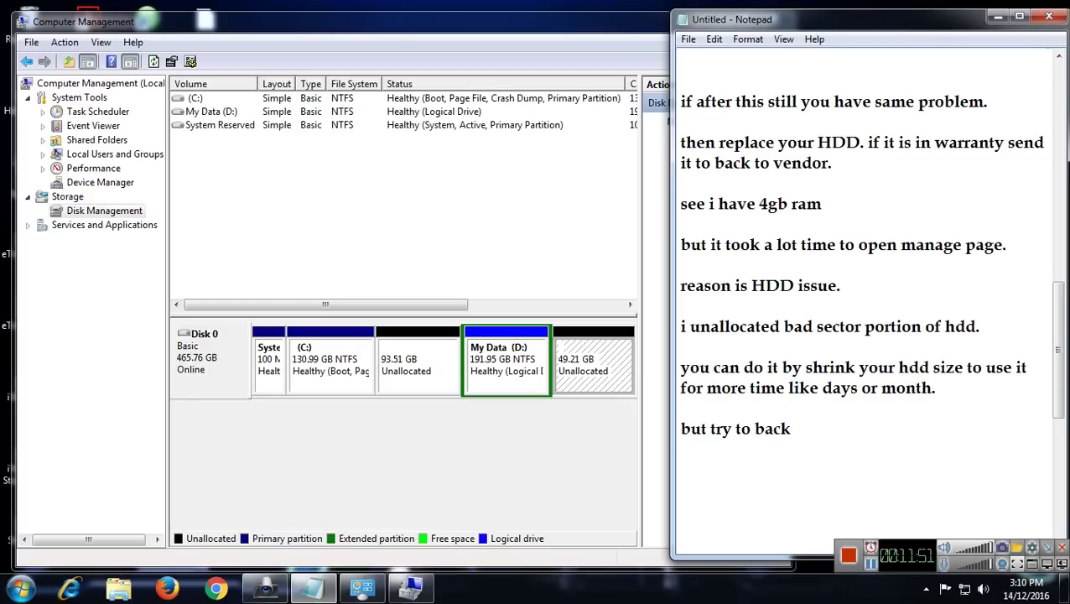
type("up all the files ")
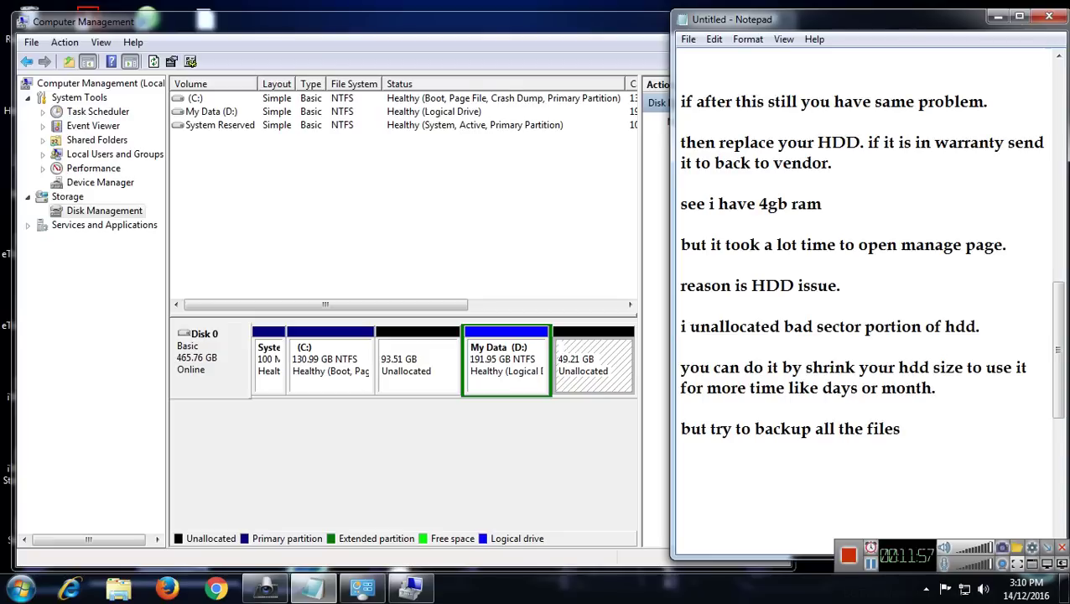
type("as soon as")
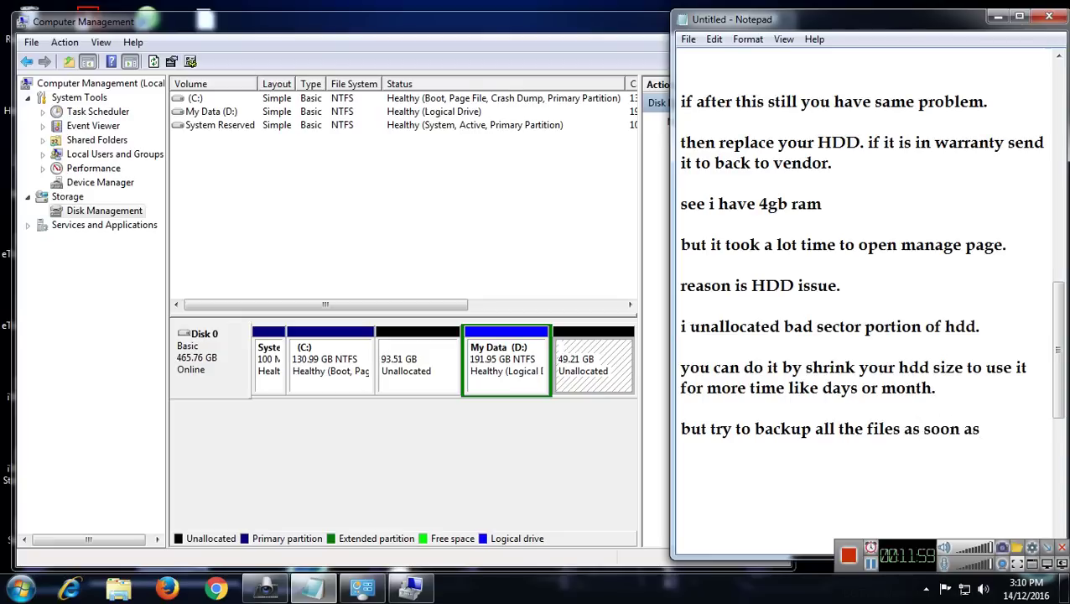
type(" possible.")
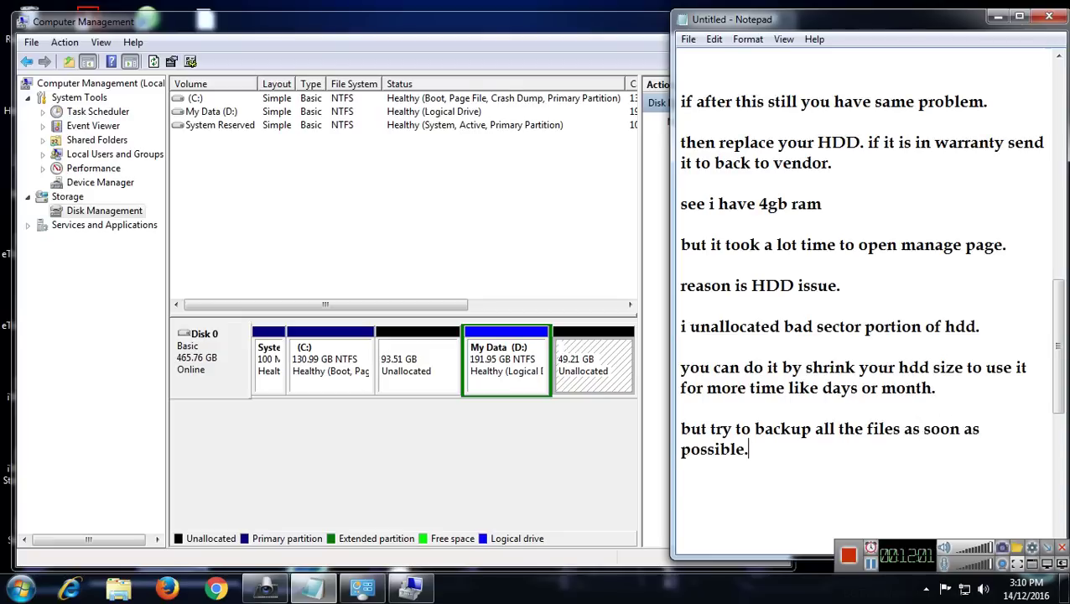
key("Return")
key("Return")
Add the closing line "thanks for watching this videos...." to the note, followed by a new paragraph
type("thanks for w")
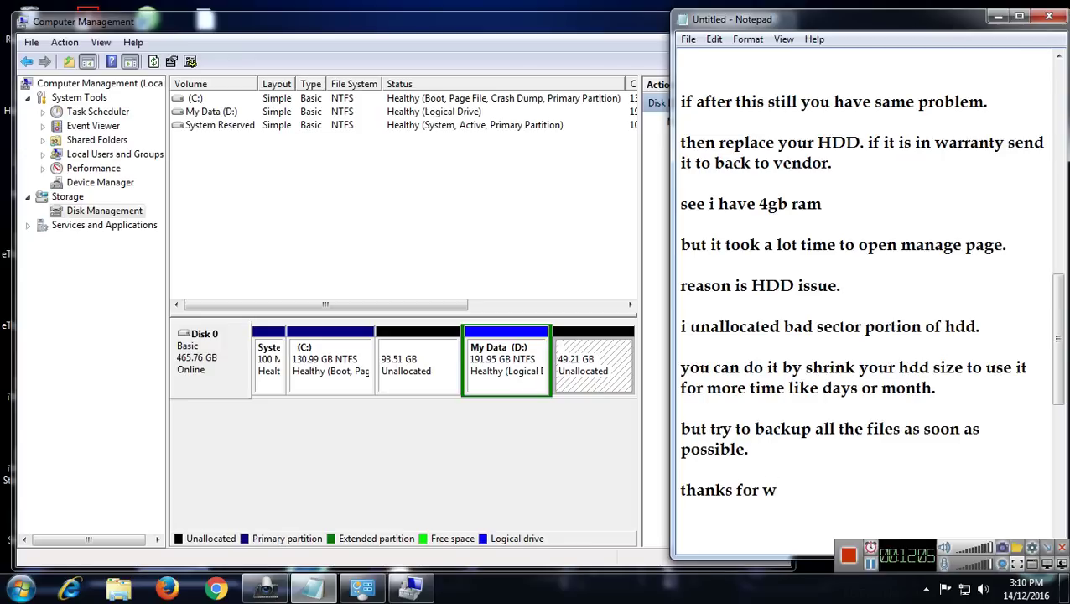
type("atching this vi")
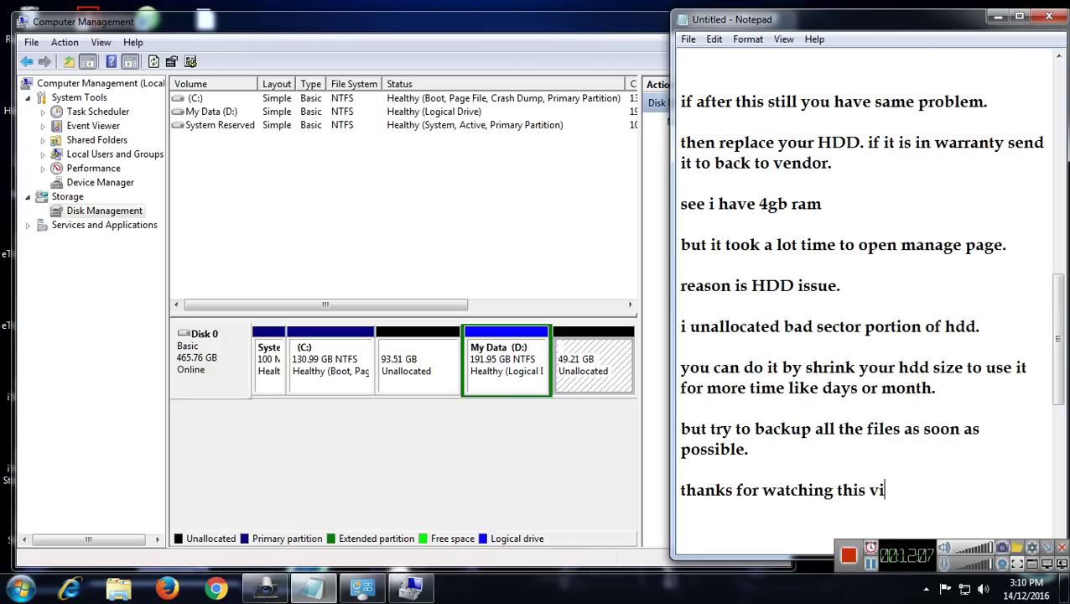
type("deos....")
key("Return")
key("Return")
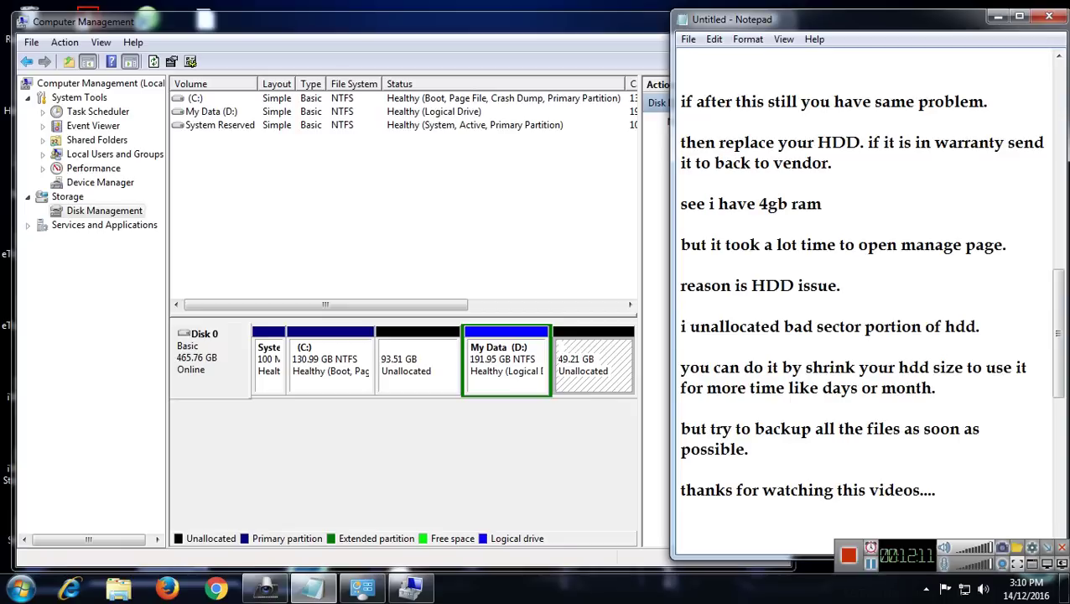
Add the note line "if you have any query" and leave one blank line below it
type("if you have")
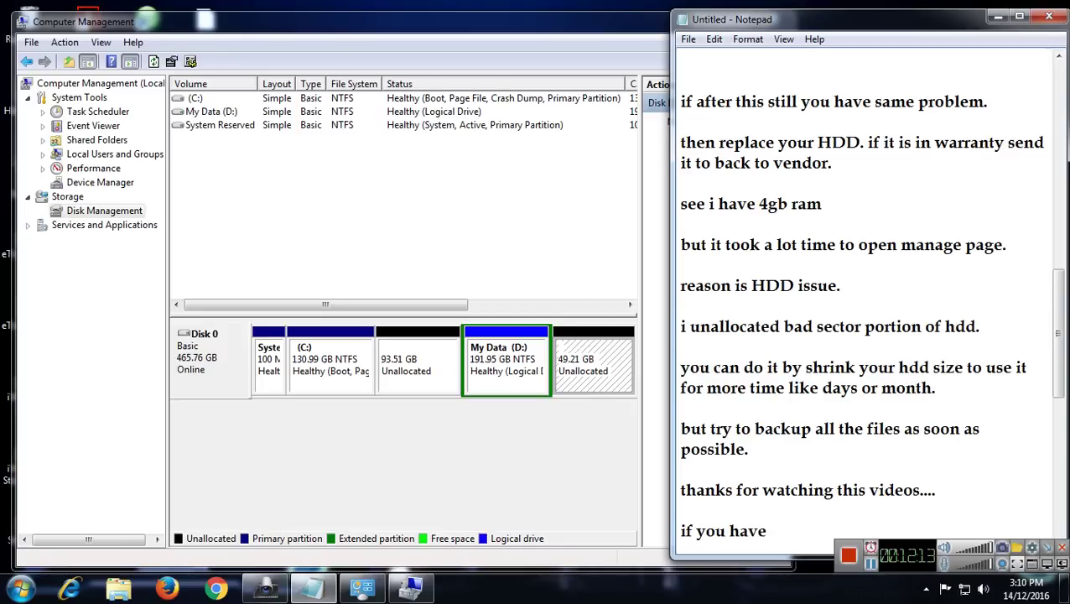
type(" any query")
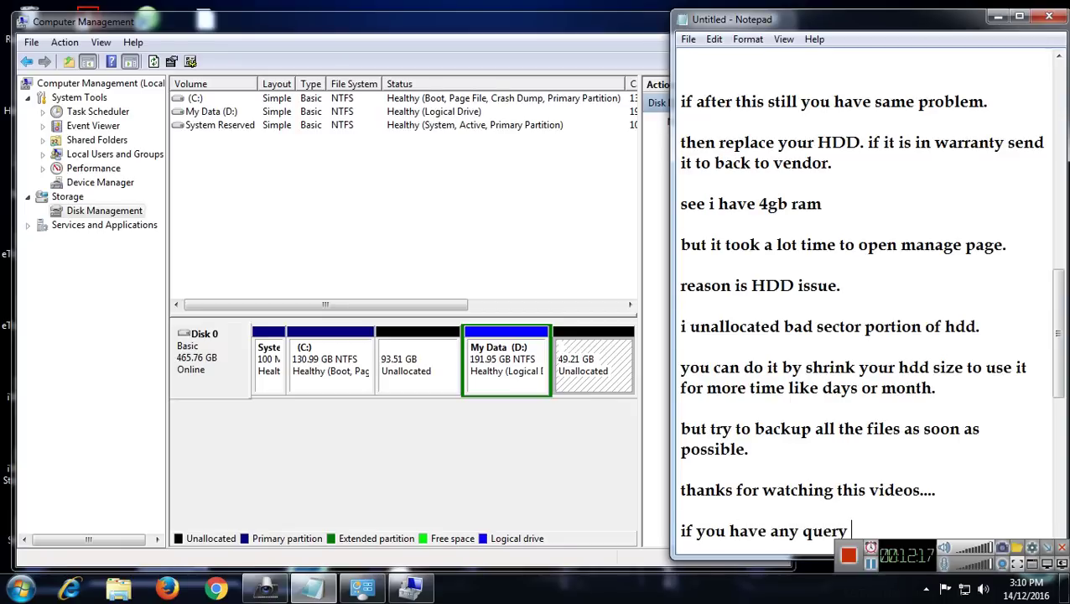
key("Return")
key("Return")
key("Return")
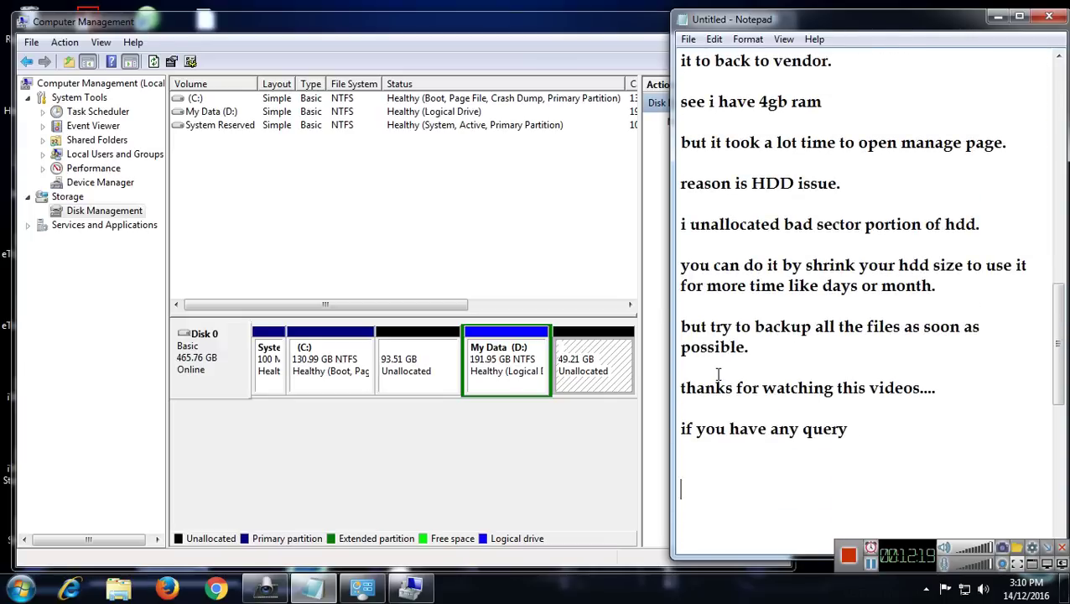
key("BackSpace")
Write "please commant and ask me on fb." as the last line of the note and start a new line
type("please co")
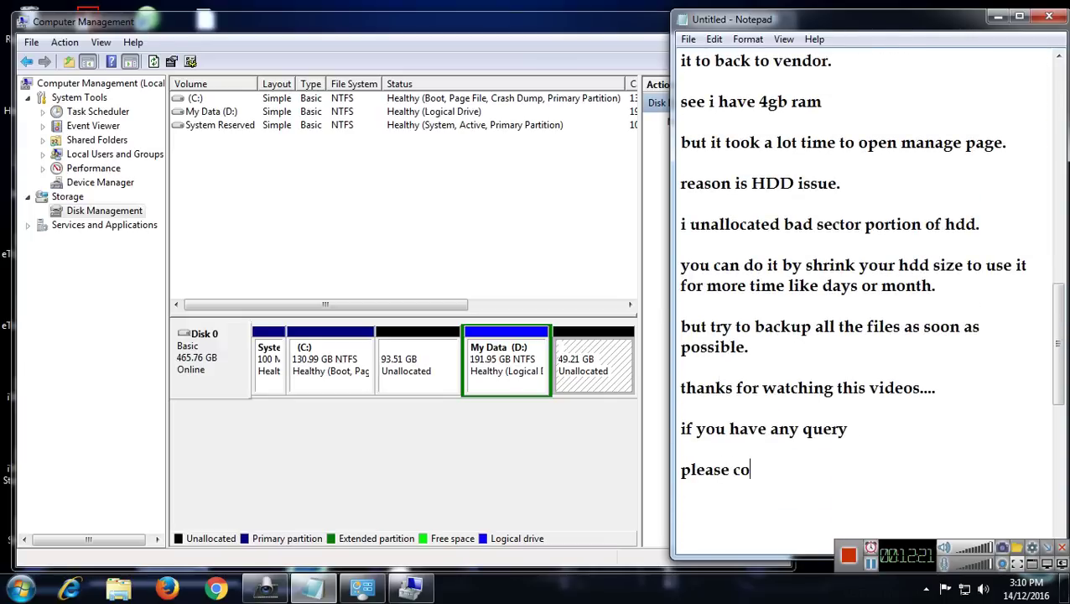
type("mmant and ")
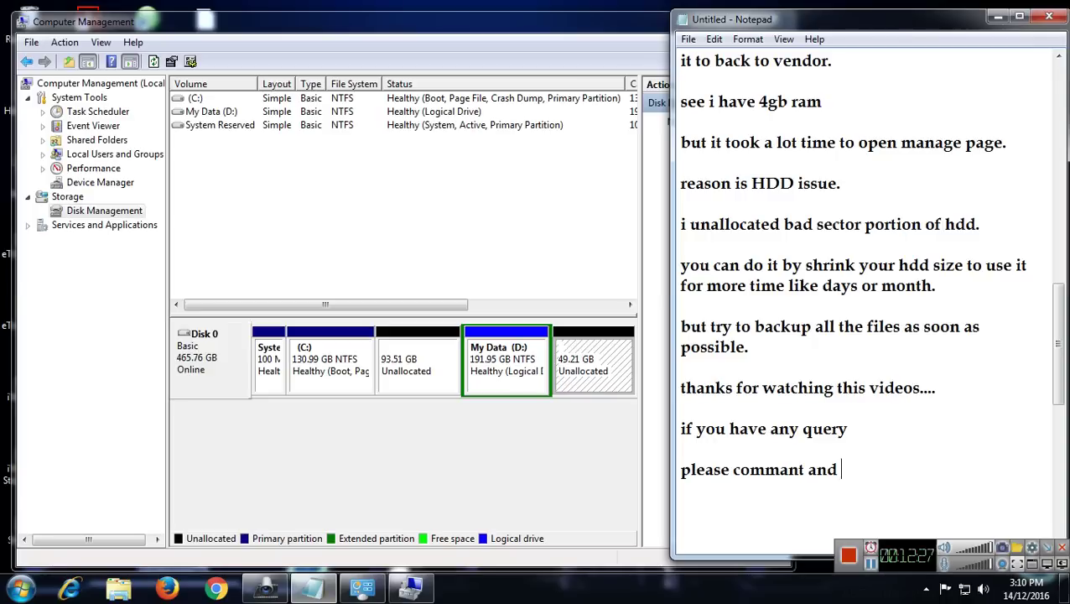
type("ask me ")
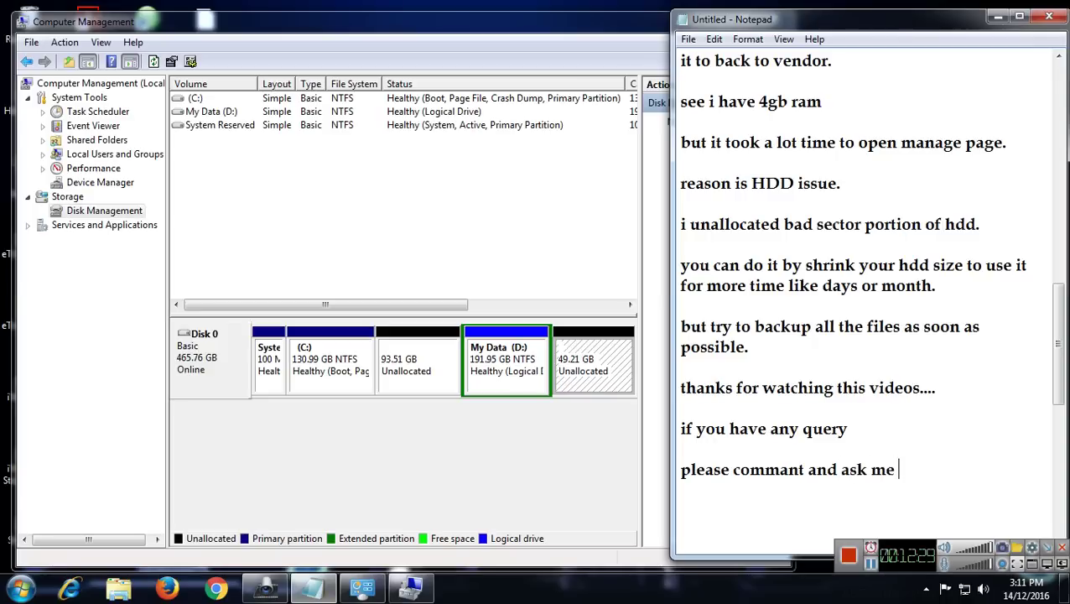
type("on fb.")
key("Return")
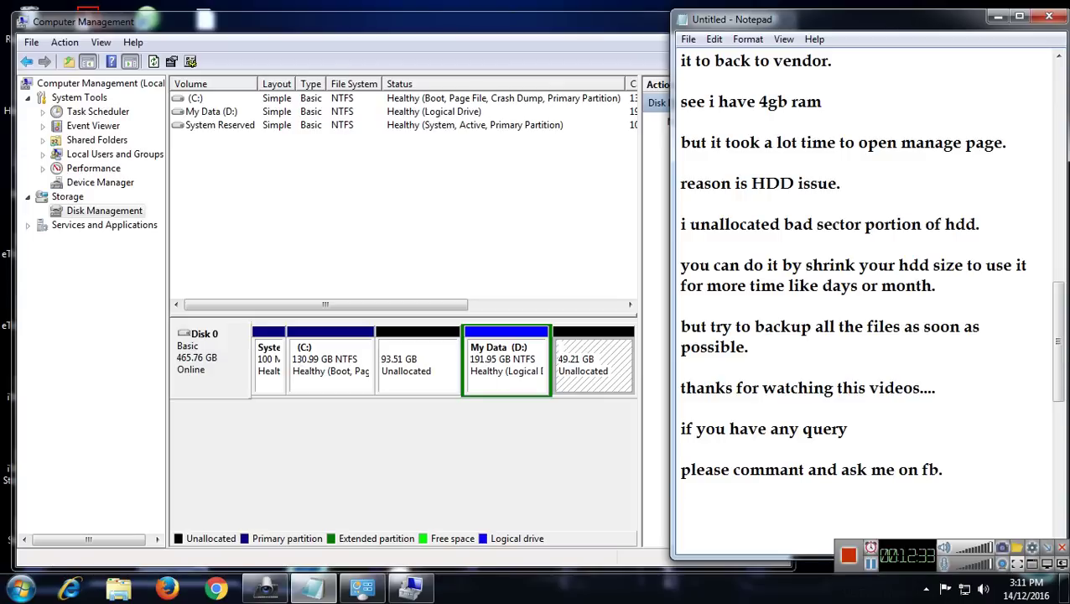